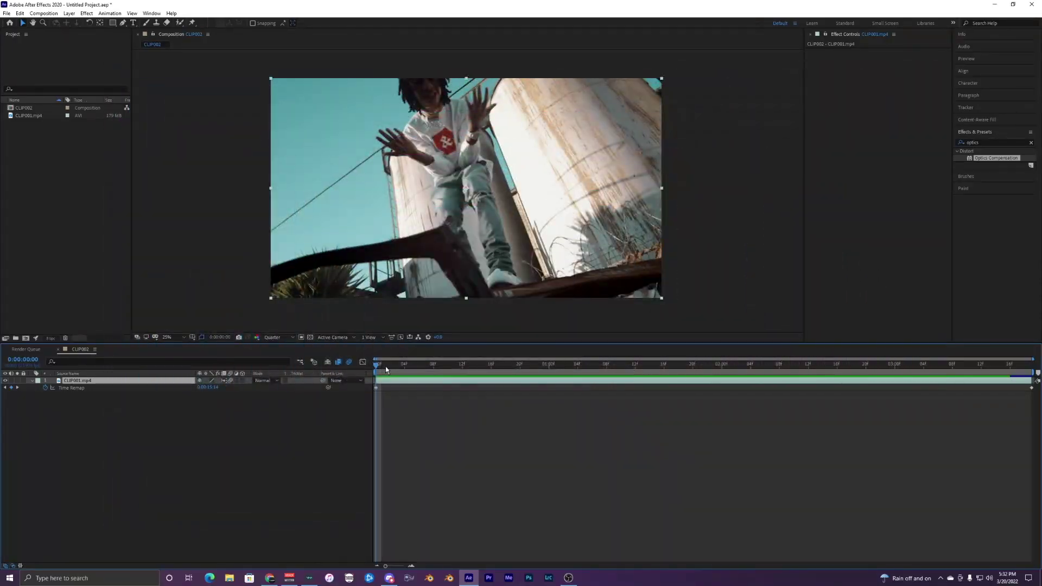
Play back the CLIP001.mp4 footage from the start of the composition
{"action": "left_click", "coordinate": [386, 404]}
{"action": "left_click", "coordinate": [392, 381]}
{"action": "left_click", "coordinate": [395, 390]}
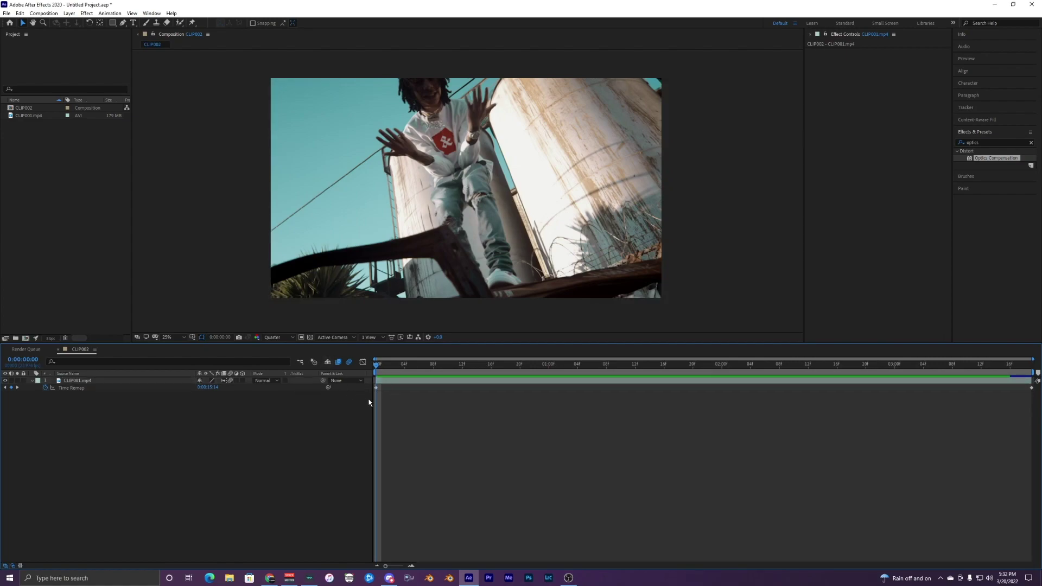
{"action": "key", "text": "space"}
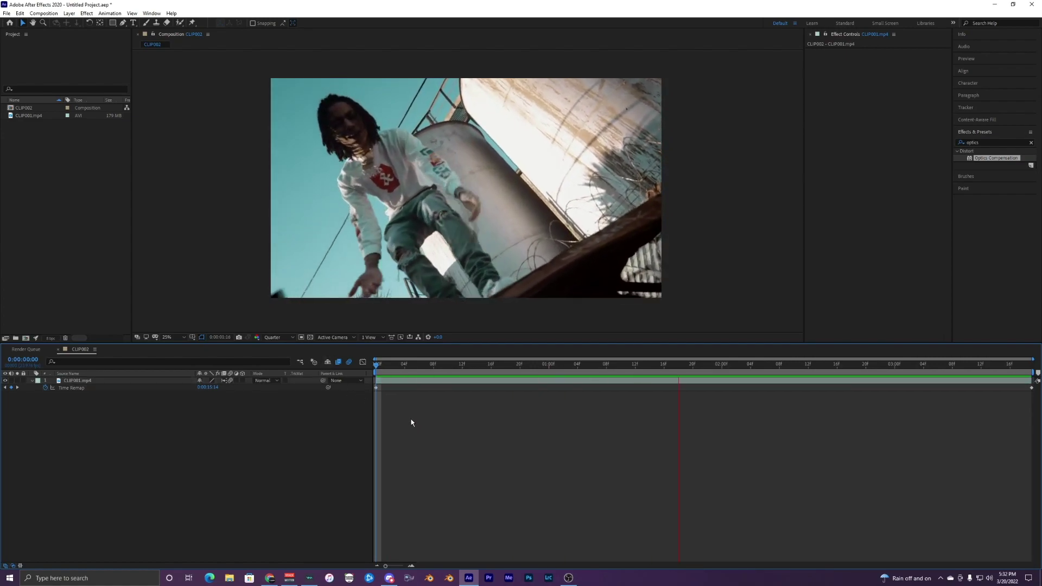
Duplicate the CLIP001.mp4 layer
{"action": "left_click", "coordinate": [390, 384]}
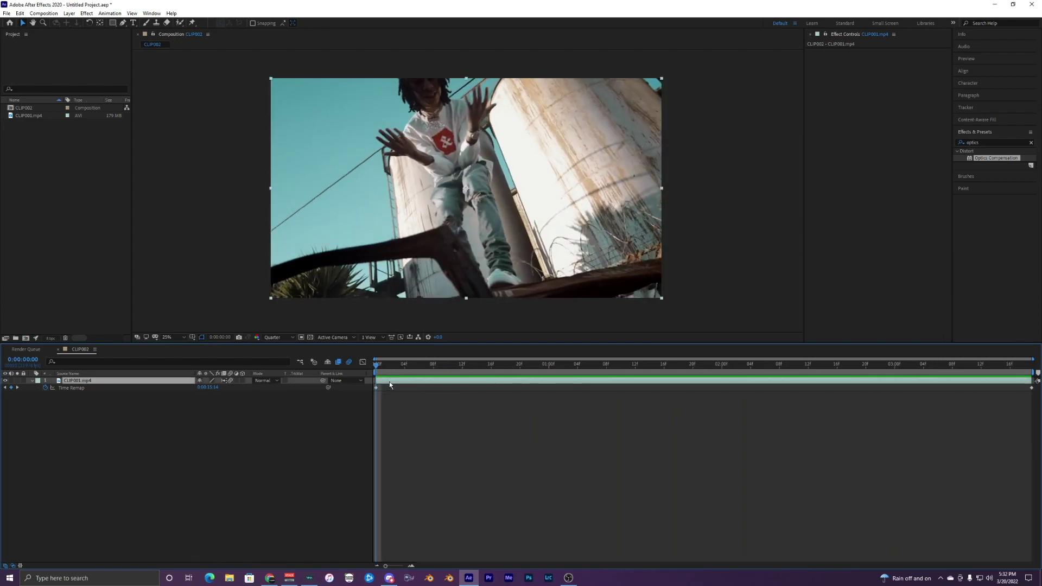
{"action": "key", "text": "ctrl+d"}
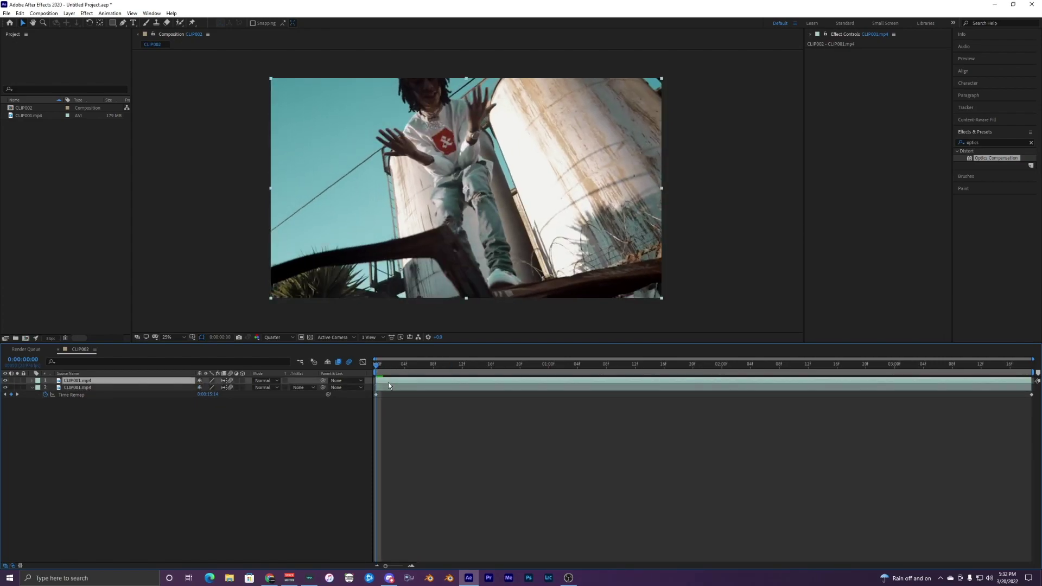
{"action": "left_click", "coordinate": [387, 388]}
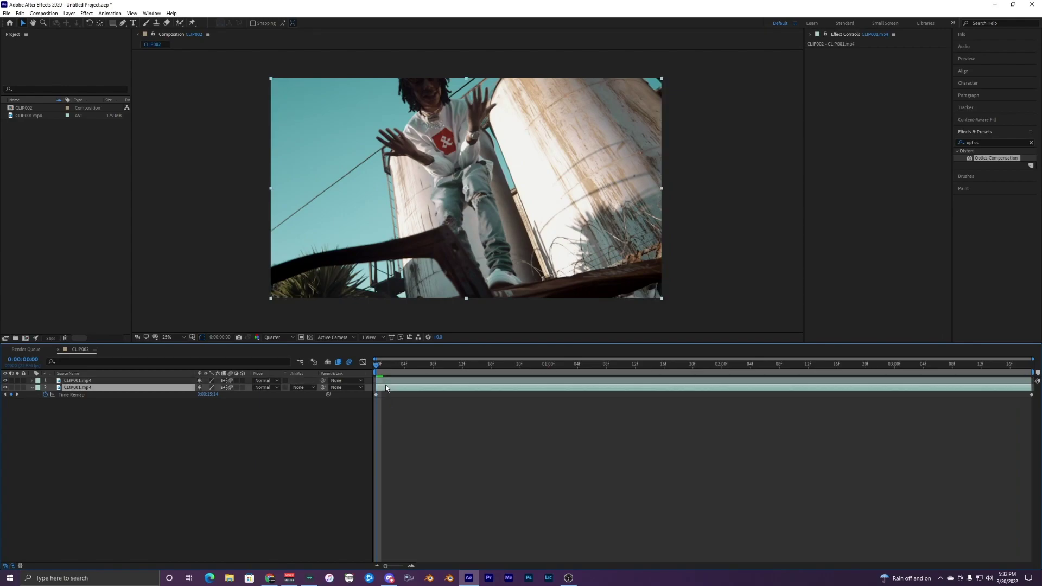
{"action": "key", "text": "ctrl+d"}
{"action": "key", "text": "ctrl+f"}
{"action": "left_click", "coordinate": [388, 394]}
{"action": "key", "text": "ctrl+z"}
{"action": "key", "text": "ctrl+d"}
{"action": "key", "text": "ctrl+z"}
{"action": "left_click", "coordinate": [388, 393]}
{"action": "left_click", "coordinate": [384, 389]}
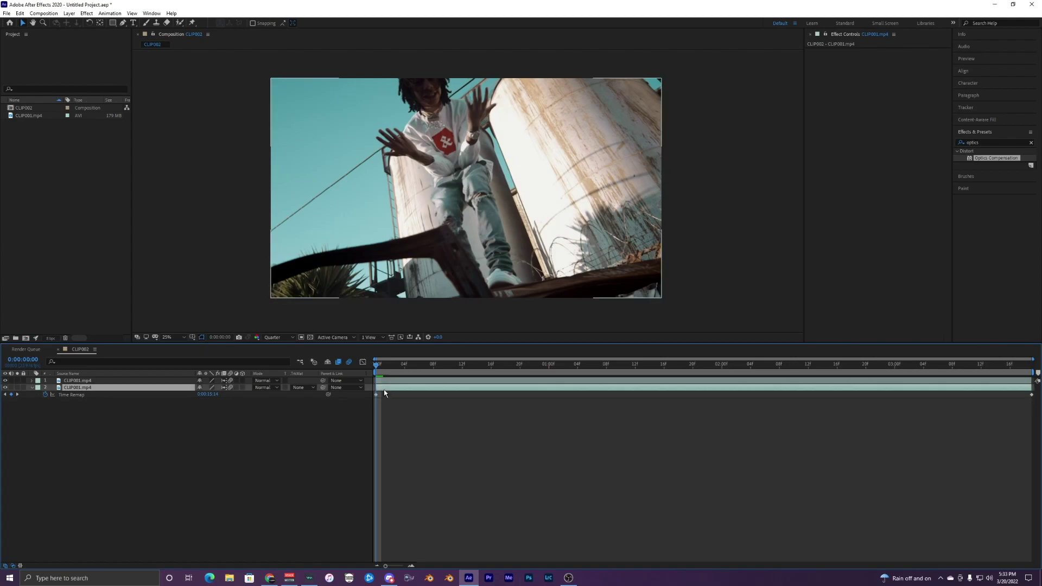
Open the upper CLIP001.mp4 layer for Roto Brush work and widen its layer view
{"action": "left_click", "coordinate": [384, 379]}
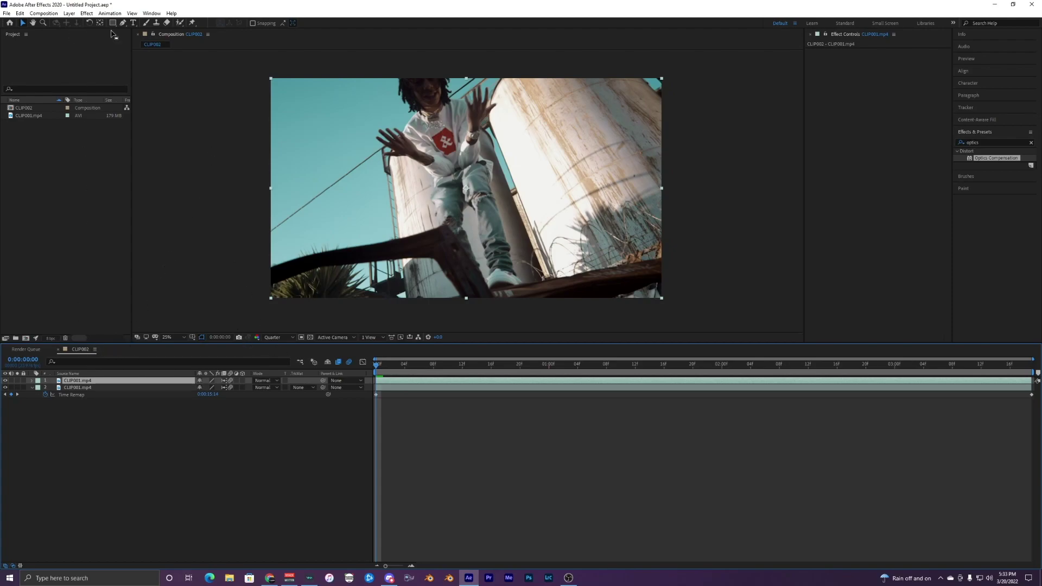
{"action": "left_click", "coordinate": [180, 23]}
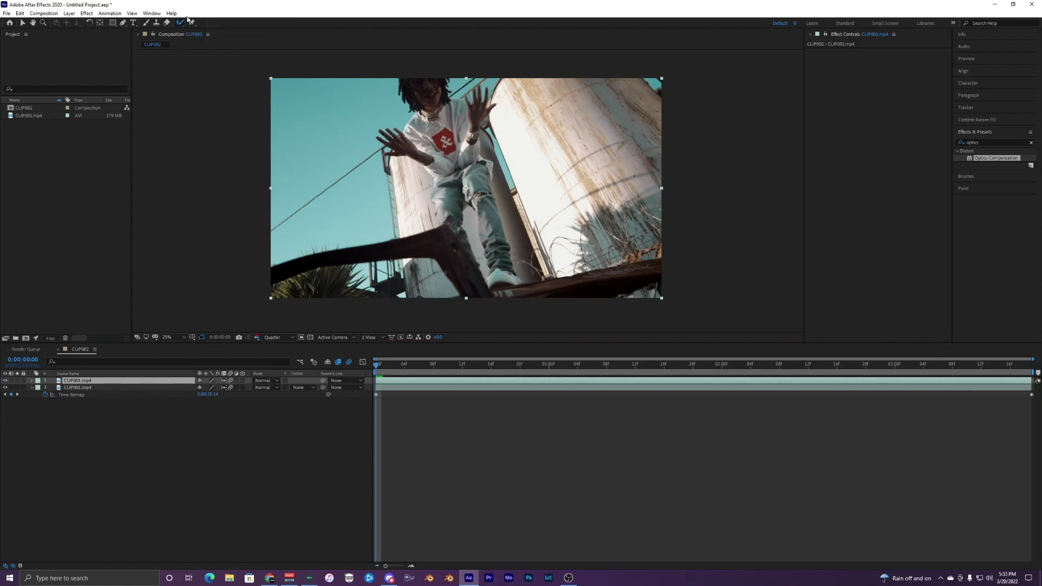
{"action": "double_click", "coordinate": [460, 179]}
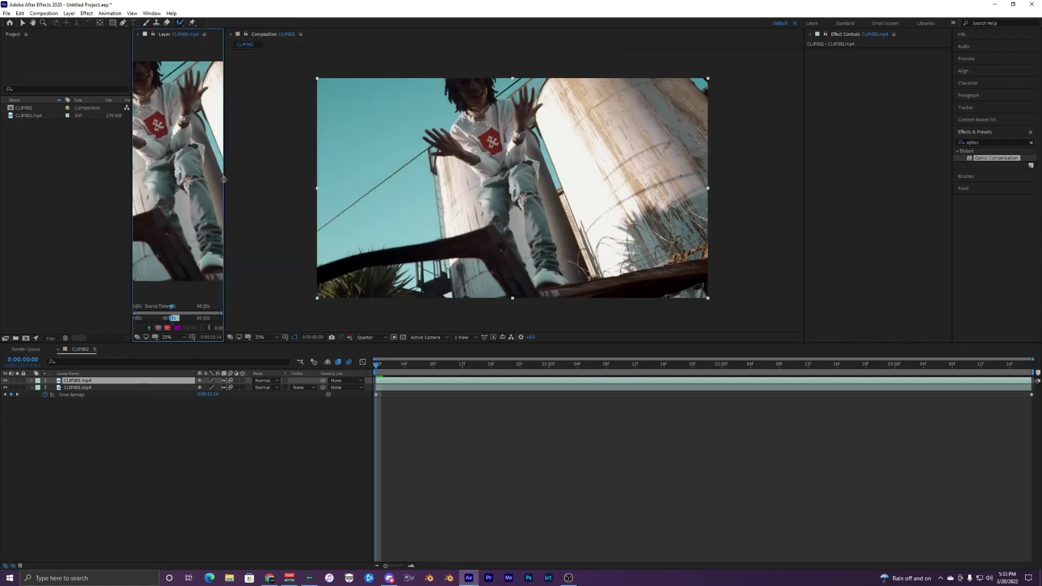
{"action": "left_click_drag", "start_coordinate": [224, 179], "coordinate": [678, 179]}
Paint Roto Brush strokes over the man's head, torso and arms, then refine the edge around his raised hand
{"action": "mouse_move", "coordinate": [319, 125]}
{"action": "left_mouse_down"}
{"action": "mouse_move", "coordinate": [340, 122]}
{"action": "mouse_move", "coordinate": [376, 241]}
{"action": "mouse_move", "coordinate": [420, 304]}
{"action": "mouse_move", "coordinate": [407, 189]}
{"action": "mouse_move", "coordinate": [428, 161]}
{"action": "mouse_move", "coordinate": [399, 197]}
{"action": "mouse_move", "coordinate": [373, 167]}
{"action": "mouse_move", "coordinate": [319, 249]}
{"action": "mouse_move", "coordinate": [268, 233]}
{"action": "left_mouse_up"}
{"action": "scroll", "coordinate": [271, 236], "scroll_direction": "down", "scroll_amount": 2}
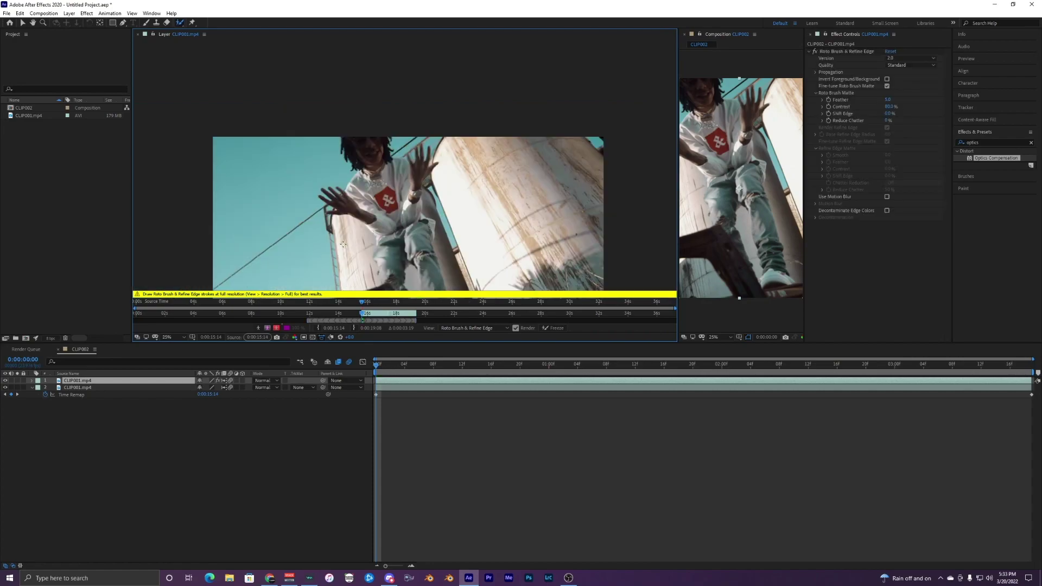
{"action": "scroll", "coordinate": [326, 233], "scroll_direction": "up", "scroll_amount": 2}
{"action": "mouse_move", "coordinate": [382, 230]}
{"action": "left_mouse_down"}
{"action": "mouse_move", "coordinate": [368, 169]}
{"action": "mouse_move", "coordinate": [365, 192]}
{"action": "left_mouse_up"}
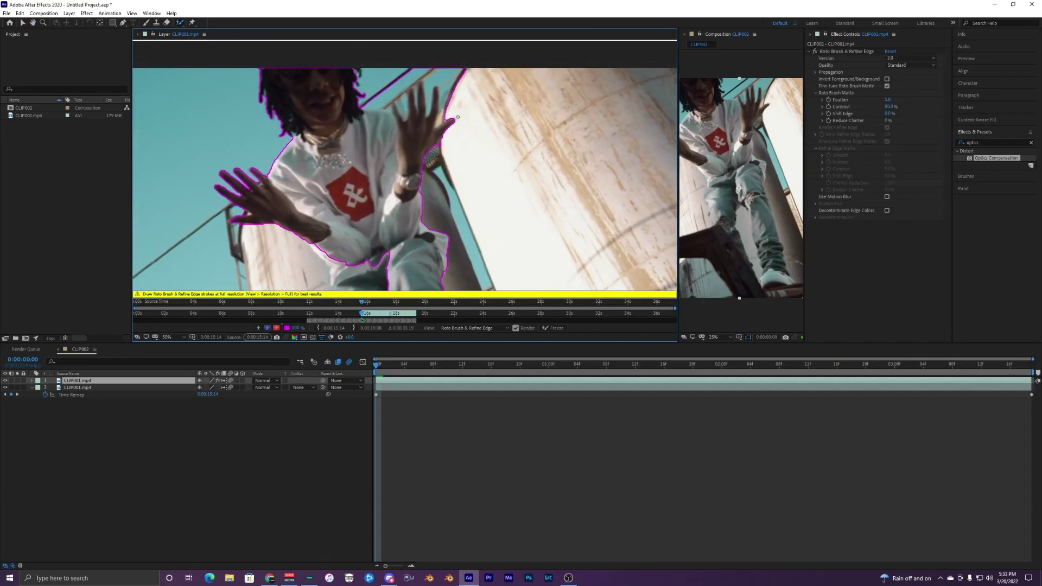
{"action": "mouse_move", "coordinate": [455, 115]}
{"action": "left_mouse_down"}
{"action": "mouse_move", "coordinate": [461, 75]}
{"action": "mouse_move", "coordinate": [422, 73]}
{"action": "mouse_move", "coordinate": [385, 97]}
{"action": "left_mouse_up"}
{"action": "scroll", "coordinate": [398, 103], "scroll_direction": "down", "scroll_amount": 5}
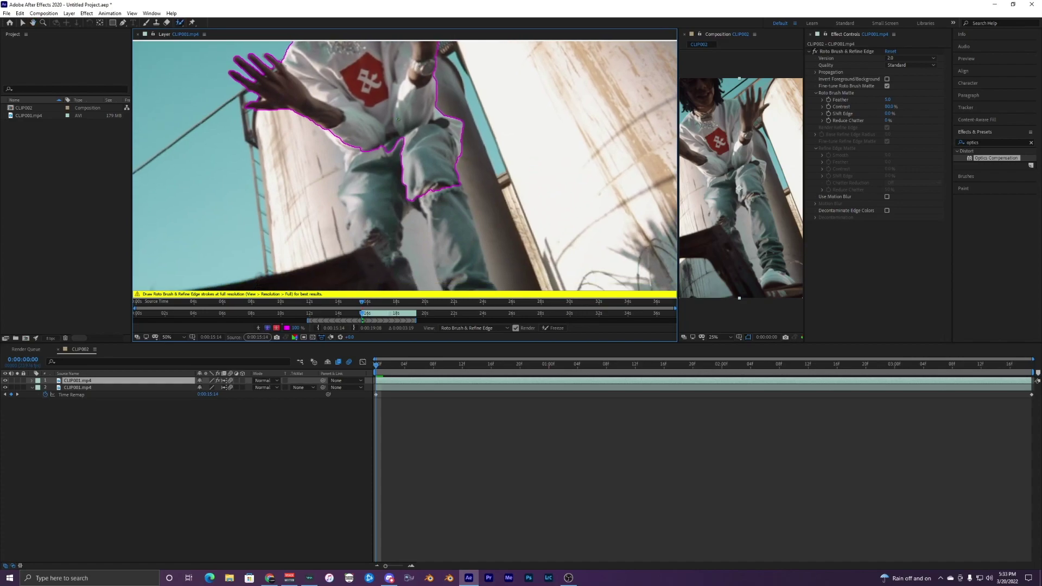
Extend the Roto Brush selection down the man's left-hand leg in the image, covering the thigh, knee and shin
{"action": "left_click_drag", "start_coordinate": [383, 147], "coordinate": [374, 248]}
{"action": "scroll", "coordinate": [364, 163], "scroll_direction": "down", "scroll_amount": 1}
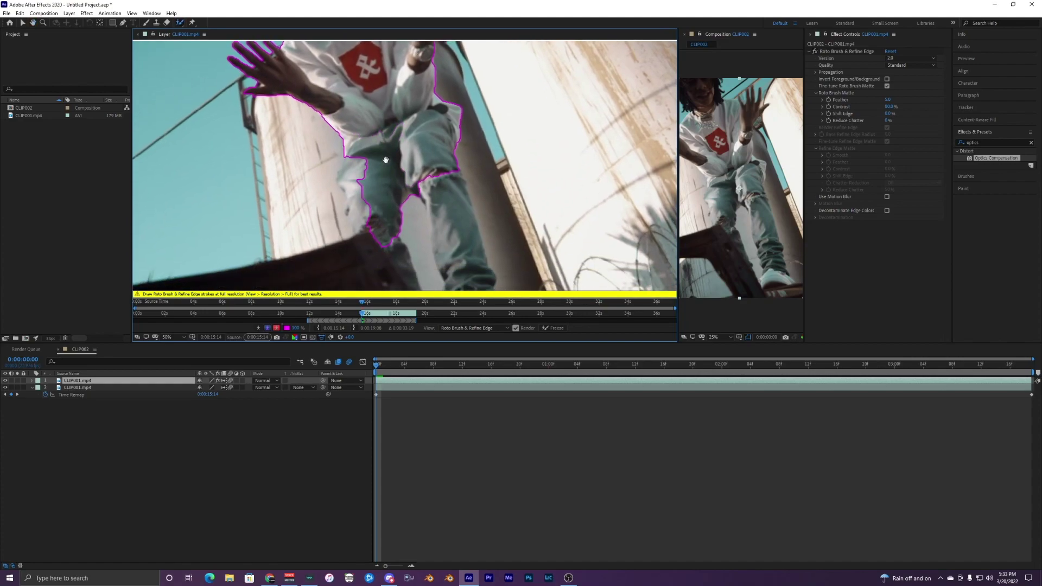
{"action": "left_click_drag", "start_coordinate": [361, 143], "coordinate": [357, 248]}
{"action": "mouse_move", "coordinate": [323, 160]}
{"action": "left_mouse_down"}
{"action": "mouse_move", "coordinate": [343, 263]}
{"action": "mouse_move", "coordinate": [331, 188]}
{"action": "left_mouse_up"}
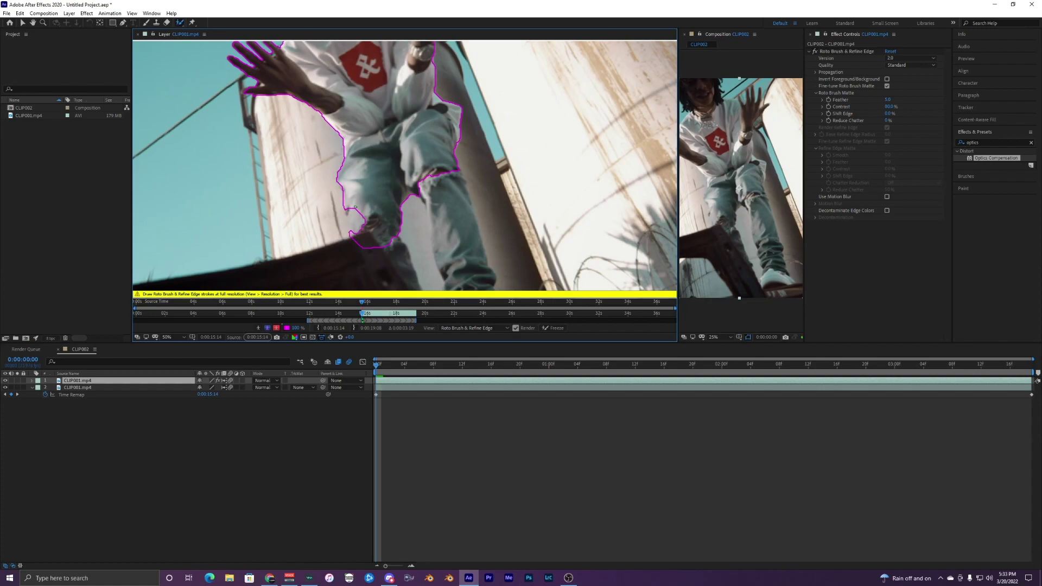
{"action": "left_click_drag", "start_coordinate": [366, 239], "coordinate": [342, 197]}
{"action": "scroll", "coordinate": [342, 197], "scroll_direction": "up", "scroll_amount": 1}
{"action": "scroll", "coordinate": [342, 197], "scroll_direction": "down", "scroll_amount": 3}
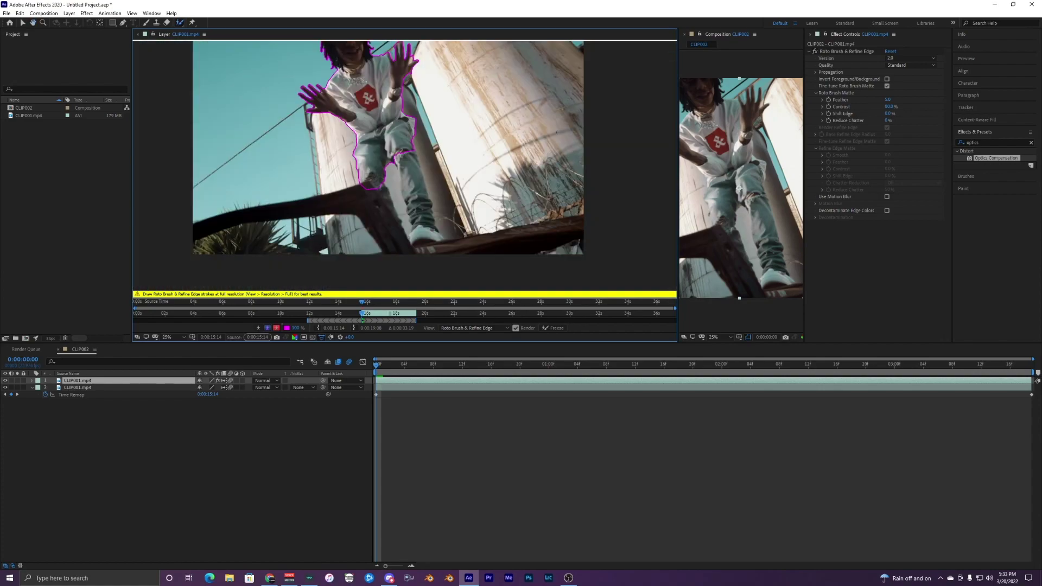
{"action": "scroll", "coordinate": [329, 199], "scroll_direction": "up", "scroll_amount": 2}
{"action": "mouse_move", "coordinate": [394, 234]}
{"action": "left_mouse_down"}
{"action": "mouse_move", "coordinate": [329, 200]}
{"action": "mouse_move", "coordinate": [326, 218]}
{"action": "left_mouse_up"}
{"action": "mouse_move", "coordinate": [313, 160]}
{"action": "left_mouse_down"}
{"action": "mouse_move", "coordinate": [336, 205]}
{"action": "mouse_move", "coordinate": [324, 188]}
{"action": "left_mouse_up"}
{"action": "key", "text": "space"}
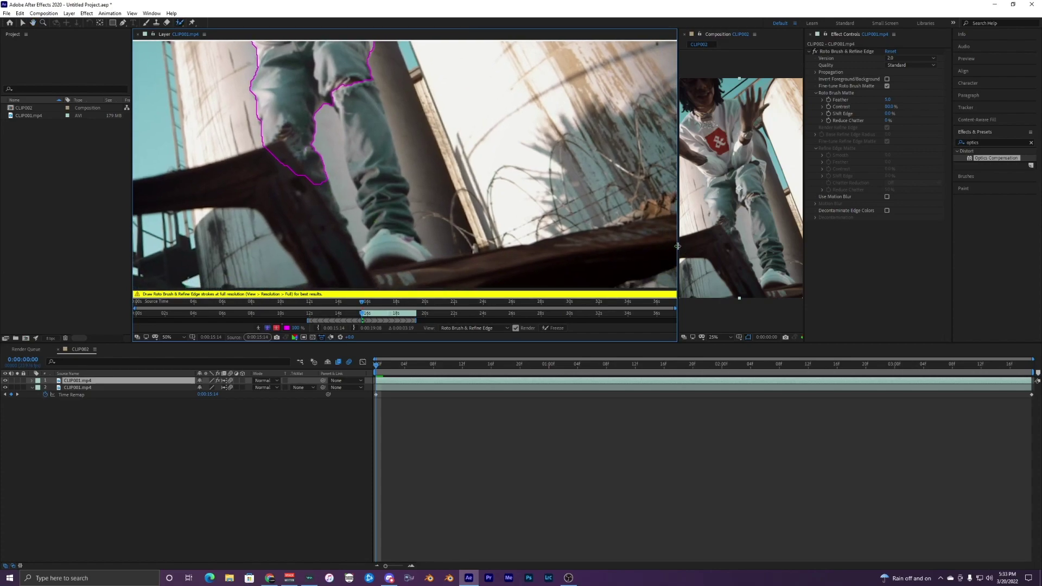
Set the composition's preview resolution to Full
{"action": "left_click_drag", "start_coordinate": [678, 245], "coordinate": [441, 246]}
{"action": "left_click", "coordinate": [585, 337]}
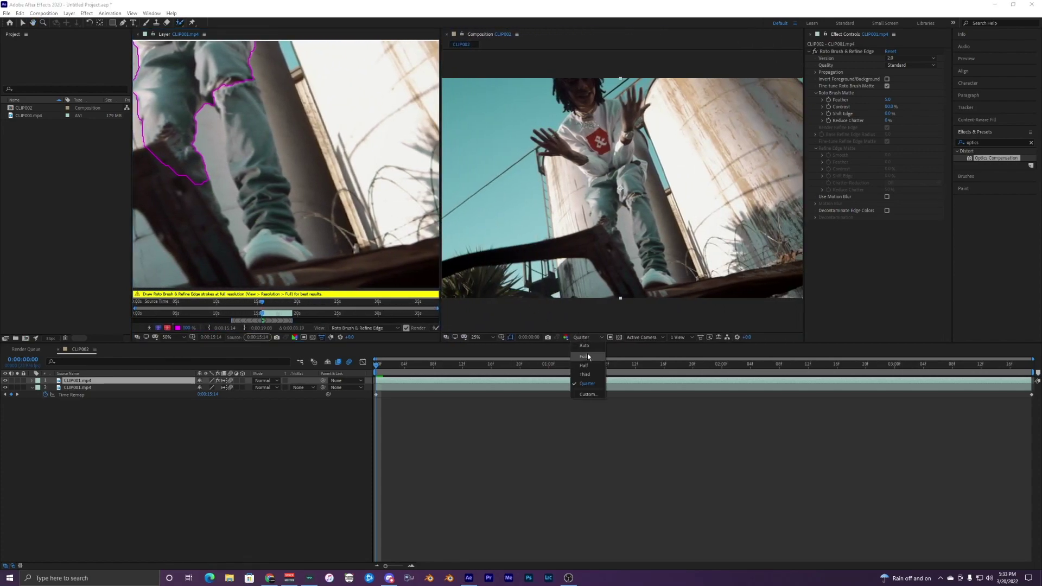
{"action": "left_click", "coordinate": [585, 357]}
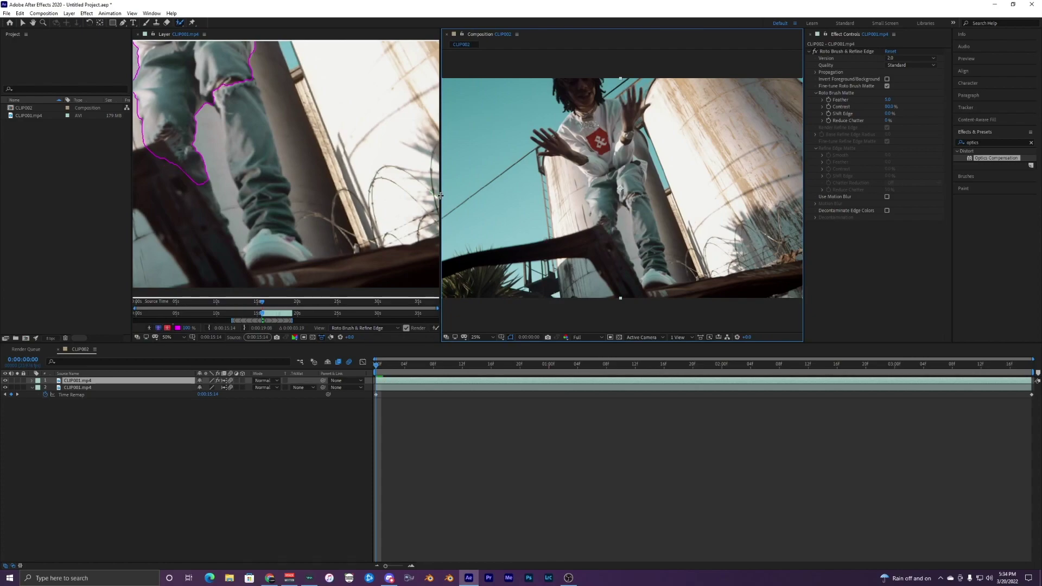
Enlarge the layer view again and refine the Roto Brush edge between the fingers of the outstretched hand
{"action": "left_click_drag", "start_coordinate": [441, 196], "coordinate": [635, 195]}
{"action": "scroll", "coordinate": [280, 179], "scroll_direction": "up", "scroll_amount": 2}
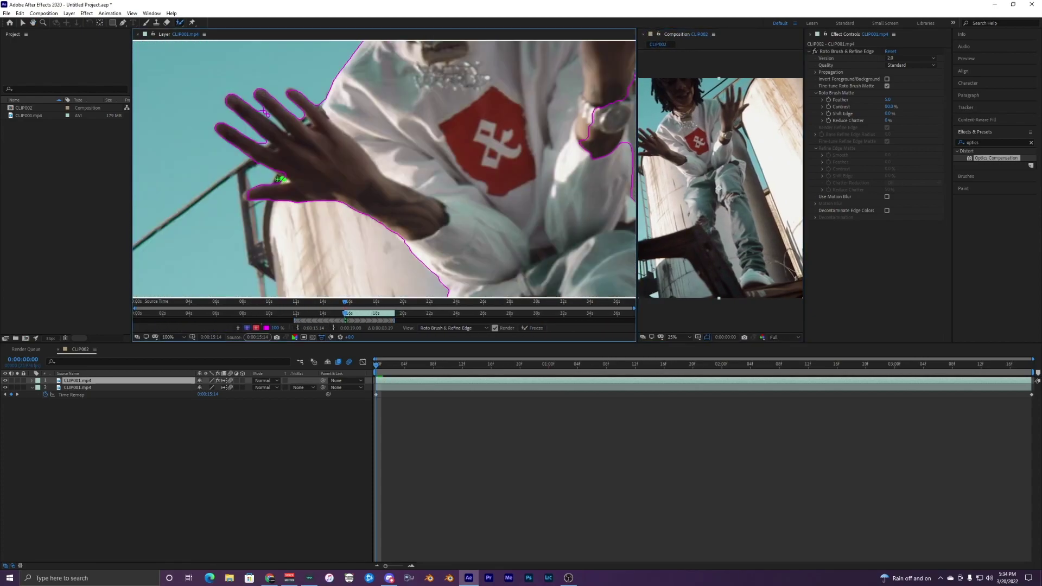
{"action": "mouse_move", "coordinate": [259, 139]}
{"action": "left_mouse_down"}
{"action": "mouse_move", "coordinate": [274, 147]}
{"action": "mouse_move", "coordinate": [270, 115]}
{"action": "mouse_move", "coordinate": [273, 143]}
{"action": "mouse_move", "coordinate": [264, 140]}
{"action": "left_mouse_up"}
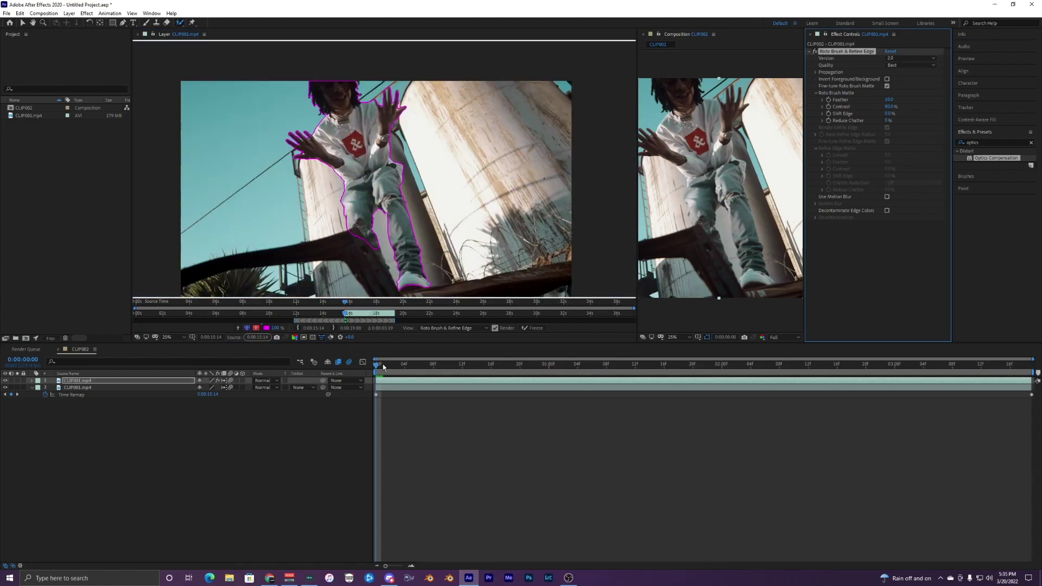
Scrub through the clip to check how the Roto Brush outline follows the man, then return to the first frame
{"action": "left_click_drag", "start_coordinate": [385, 364], "coordinate": [442, 366]}
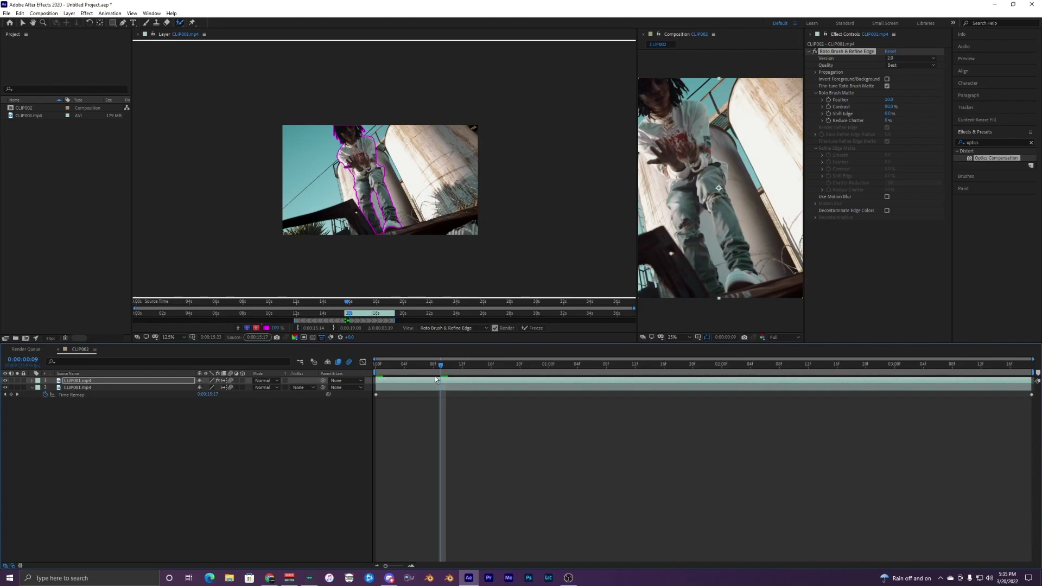
{"action": "mouse_move", "coordinate": [455, 375]}
{"action": "left_mouse_down"}
{"action": "mouse_move", "coordinate": [1011, 374]}
{"action": "mouse_move", "coordinate": [996, 374]}
{"action": "left_mouse_up"}
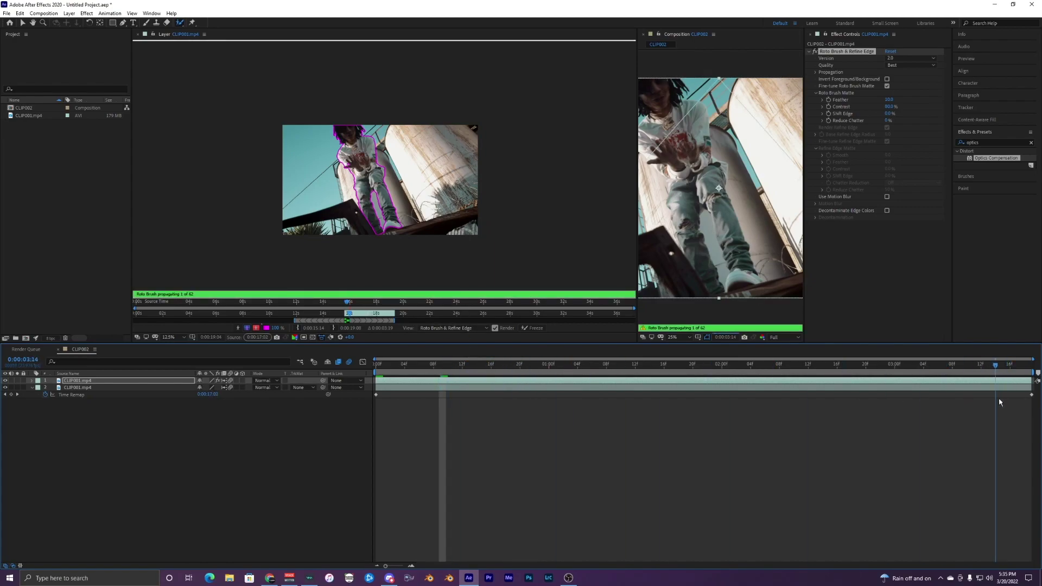
{"action": "left_click_drag", "start_coordinate": [416, 366], "coordinate": [351, 372]}
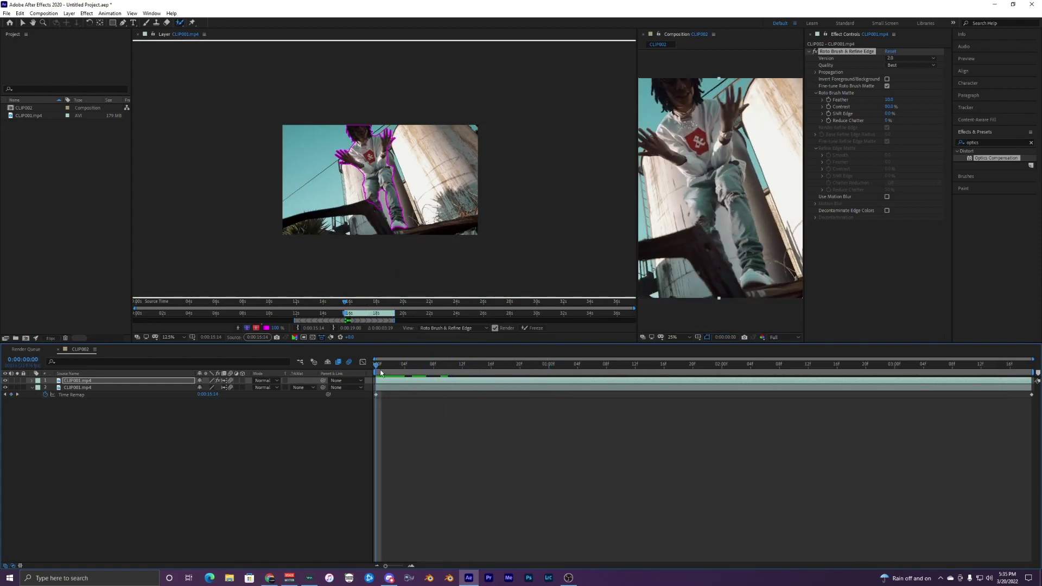
{"action": "scroll", "coordinate": [422, 170], "scroll_direction": "up", "scroll_amount": 6}
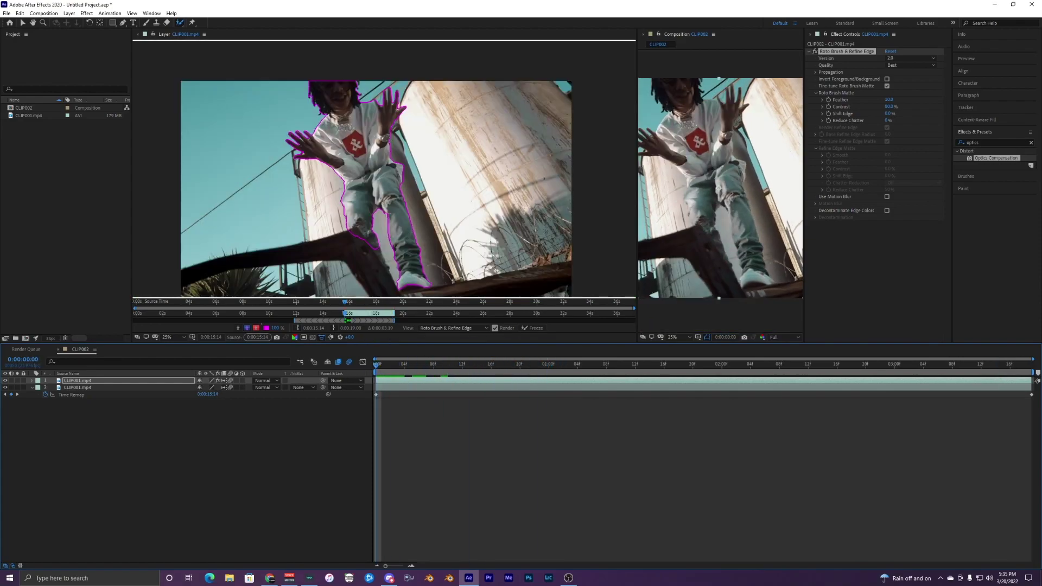
{"action": "scroll", "coordinate": [429, 159], "scroll_direction": "down", "scroll_amount": 4}
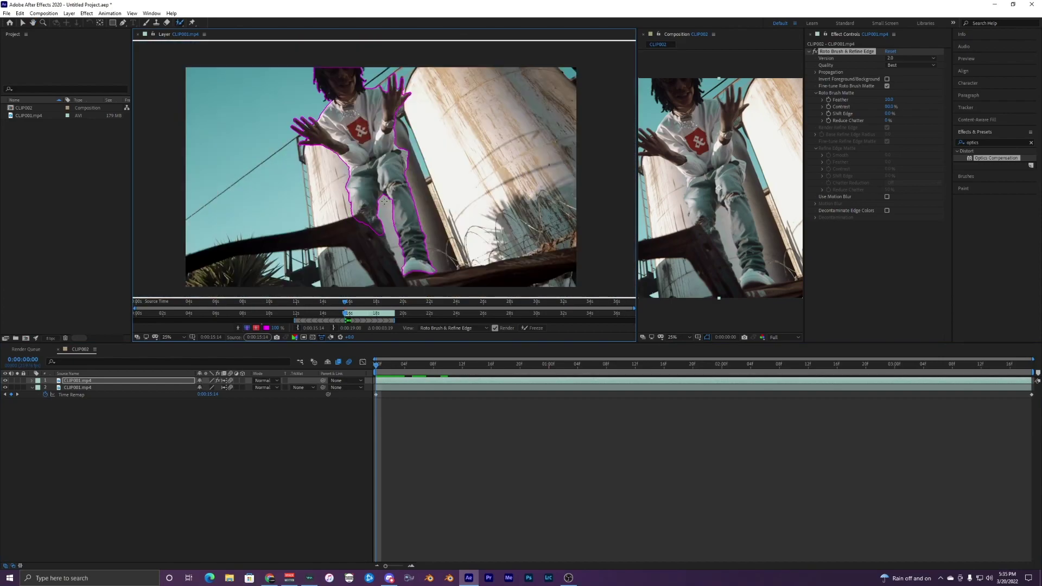
{"action": "left_click_drag", "start_coordinate": [384, 203], "coordinate": [377, 175]}
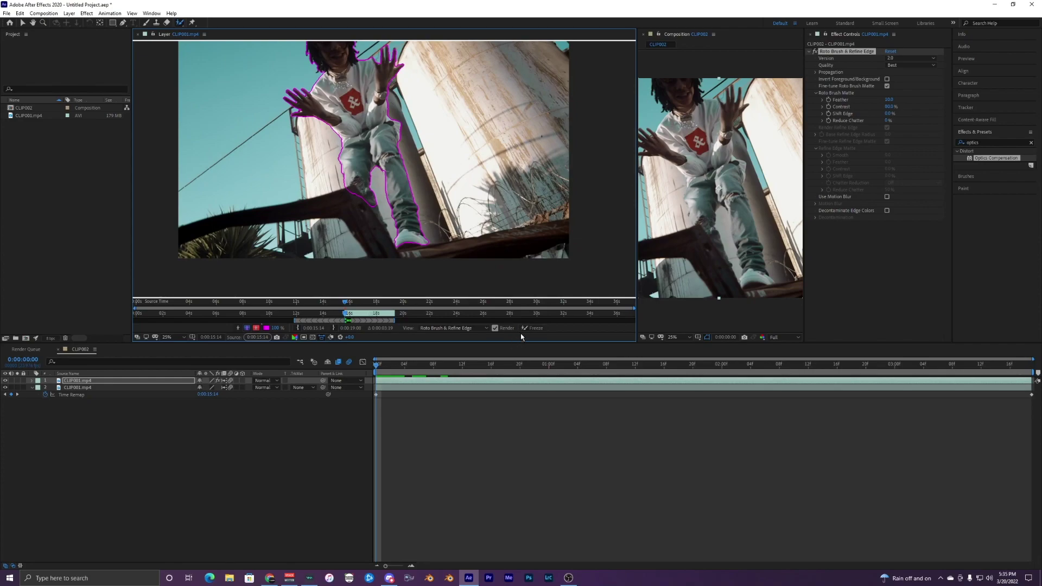
Freeze the Roto Brush propagation and move the progress window off the figure while it processes
{"action": "left_click", "coordinate": [530, 329]}
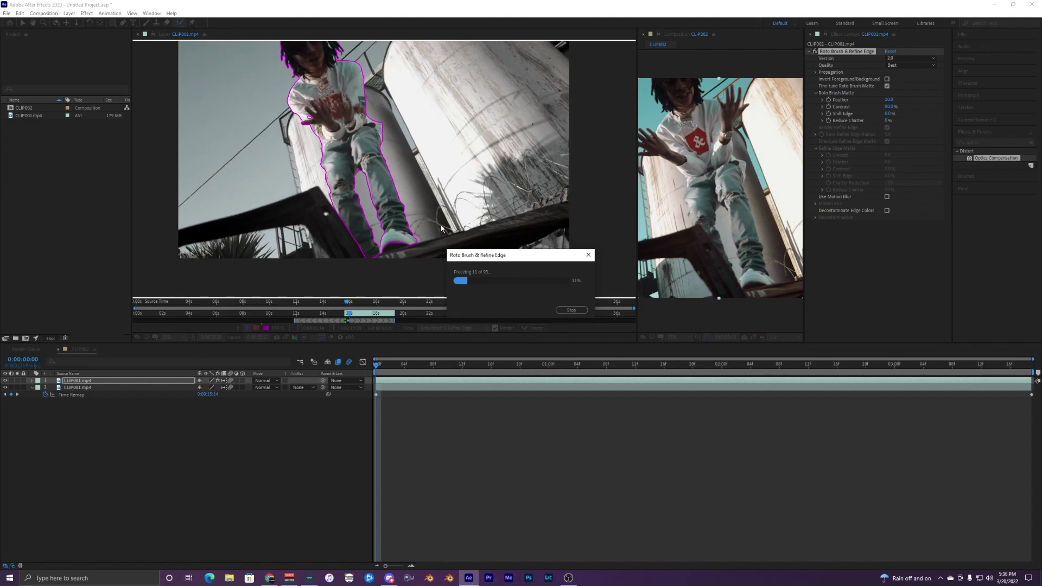
{"action": "left_click_drag", "start_coordinate": [514, 259], "coordinate": [436, 244]}
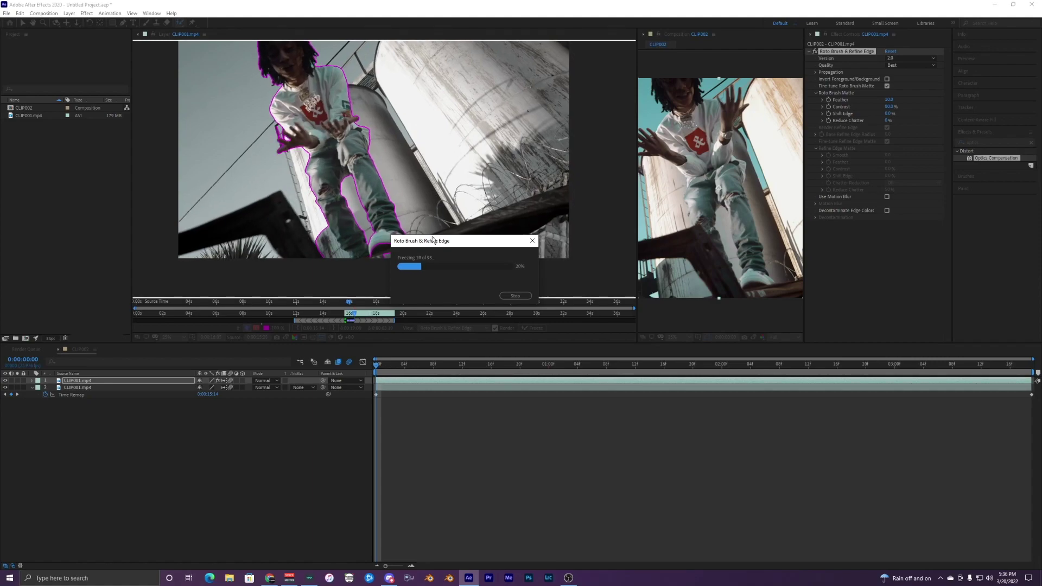
{"action": "left_click_drag", "start_coordinate": [432, 239], "coordinate": [445, 234]}
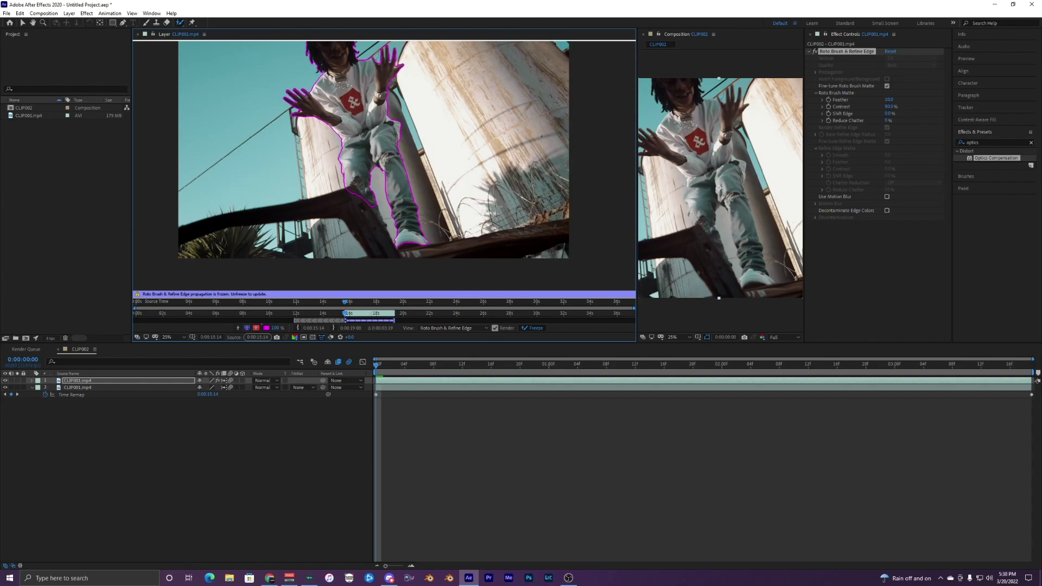
Check the frozen outline, then close the layer view to return to the composition
{"action": "scroll", "coordinate": [299, 140], "scroll_direction": "down", "scroll_amount": 2}
{"action": "mouse_move", "coordinate": [299, 140]}
{"action": "left_mouse_down"}
{"action": "mouse_move", "coordinate": [268, 166]}
{"action": "mouse_move", "coordinate": [289, 135]}
{"action": "left_mouse_up"}
{"action": "scroll", "coordinate": [269, 167], "scroll_direction": "up", "scroll_amount": 1}
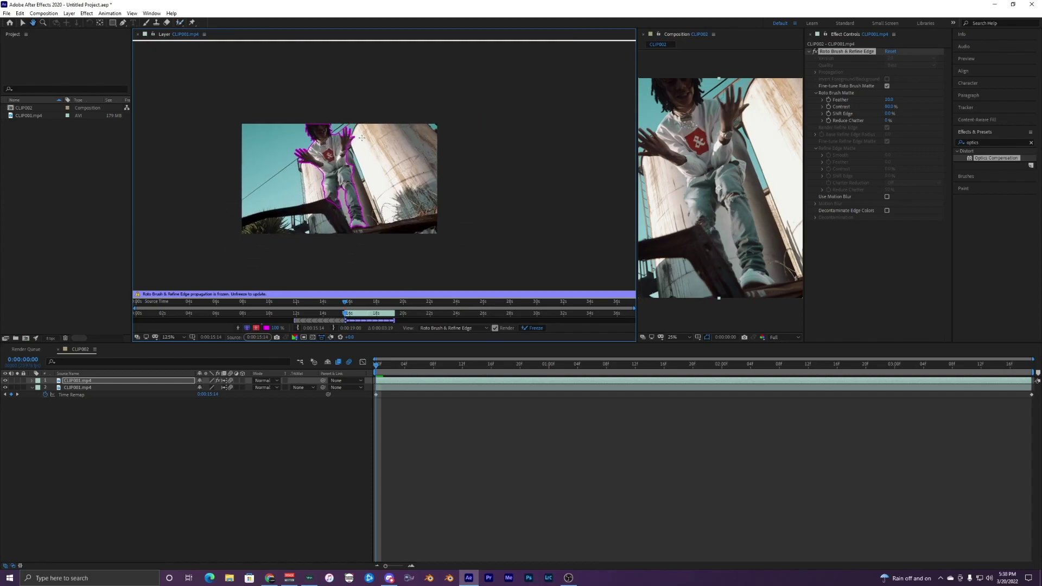
{"action": "left_click", "coordinate": [137, 35]}
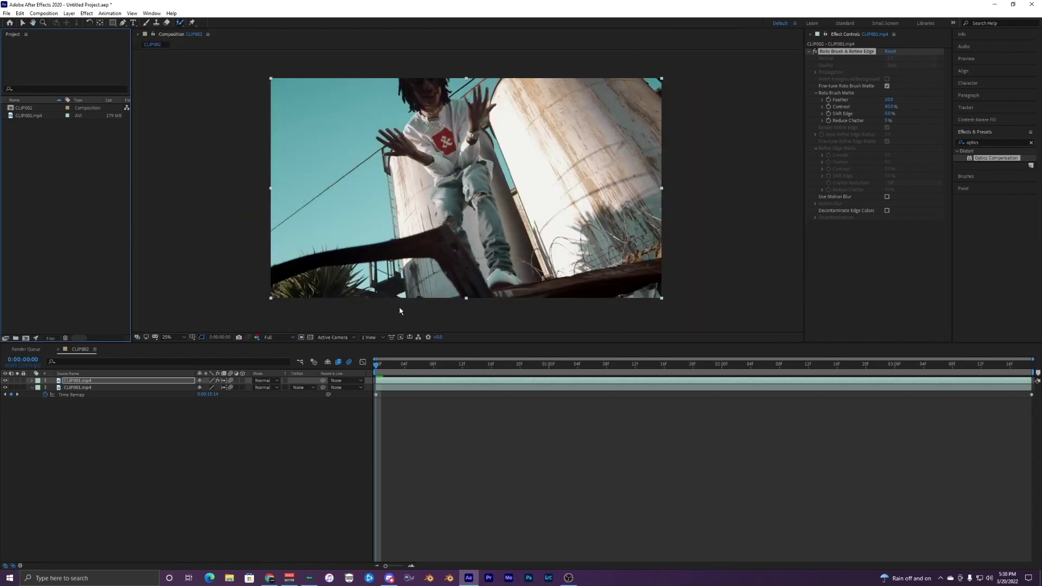
{"action": "left_click_drag", "start_coordinate": [427, 202], "coordinate": [396, 193]}
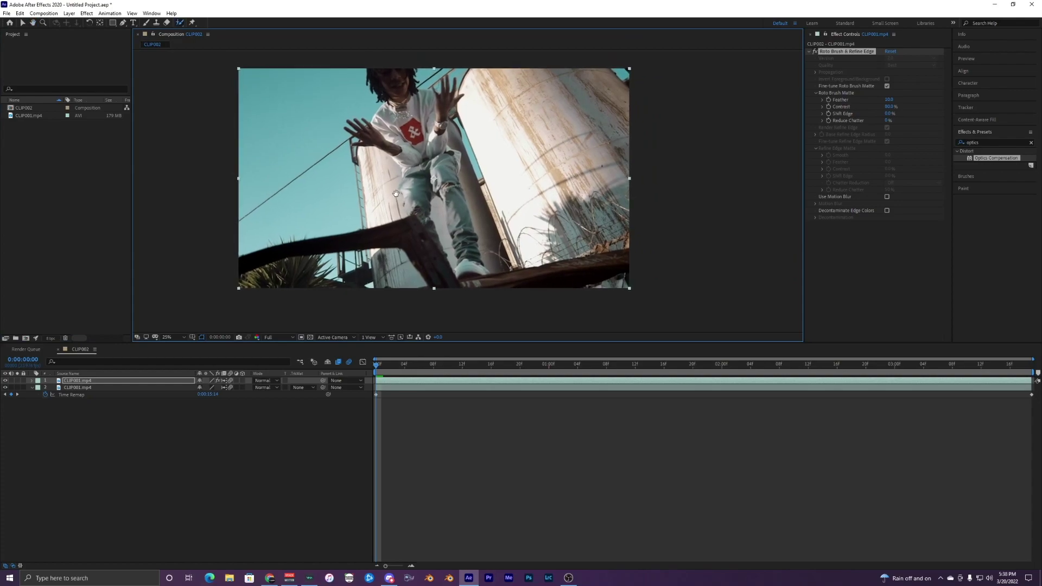
Duplicate the lower, non-rotoscoped CLIP001.mp4 layer and select the bottom copy
{"action": "left_click", "coordinate": [390, 387]}
{"action": "left_click", "coordinate": [392, 400]}
{"action": "left_click", "coordinate": [387, 388]}
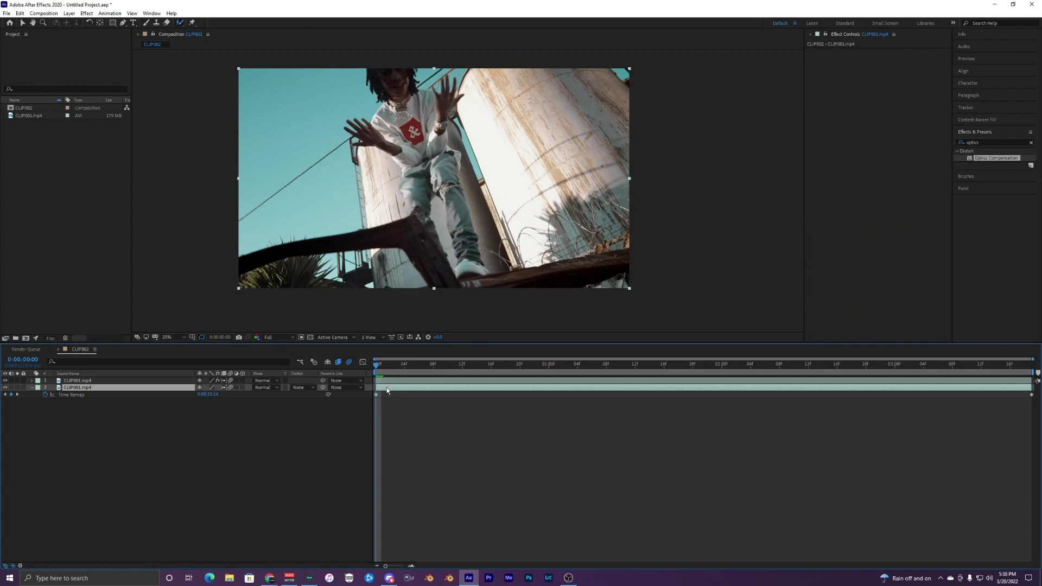
{"action": "left_click", "coordinate": [404, 382]}
{"action": "left_click", "coordinate": [398, 388]}
{"action": "key", "text": "ctrl+d"}
{"action": "left_click", "coordinate": [399, 396]}
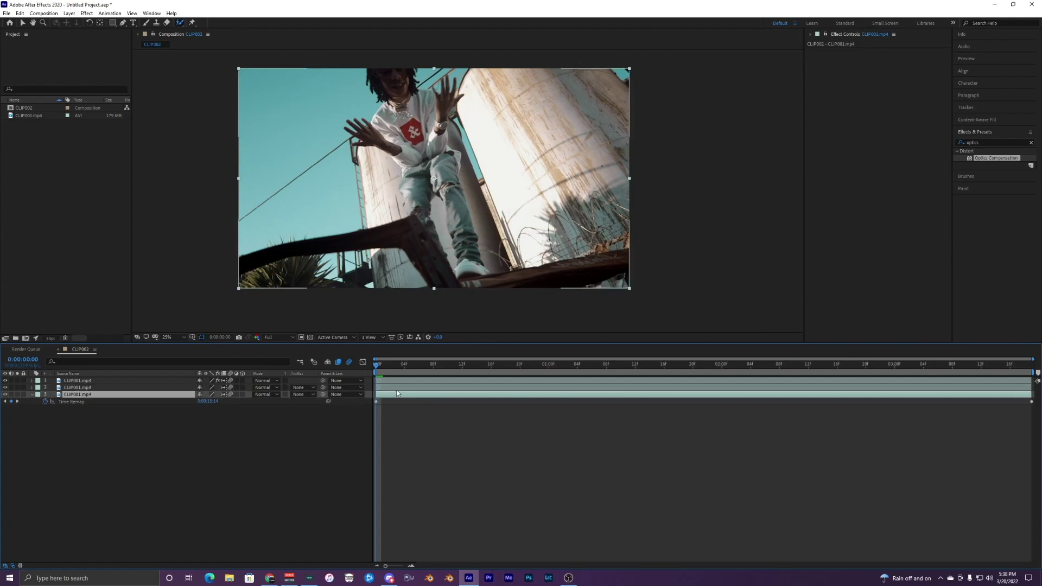
{"action": "left_click", "coordinate": [396, 389]}
{"action": "left_click", "coordinate": [396, 394]}
{"action": "left_click", "coordinate": [394, 387]}
{"action": "left_click", "coordinate": [392, 393]}
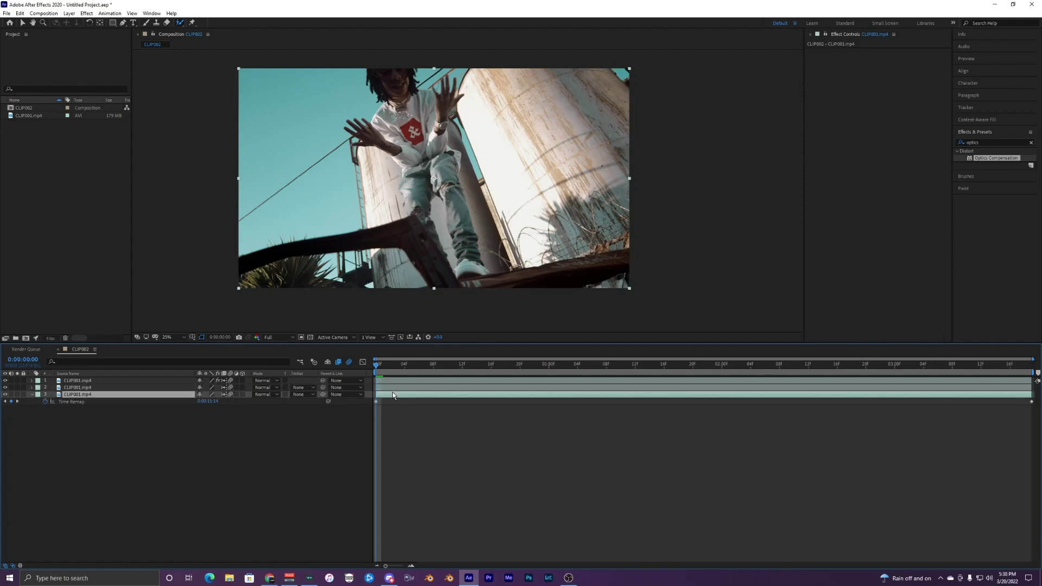
{"action": "left_click", "coordinate": [390, 387]}
{"action": "left_click", "coordinate": [31, 395]}
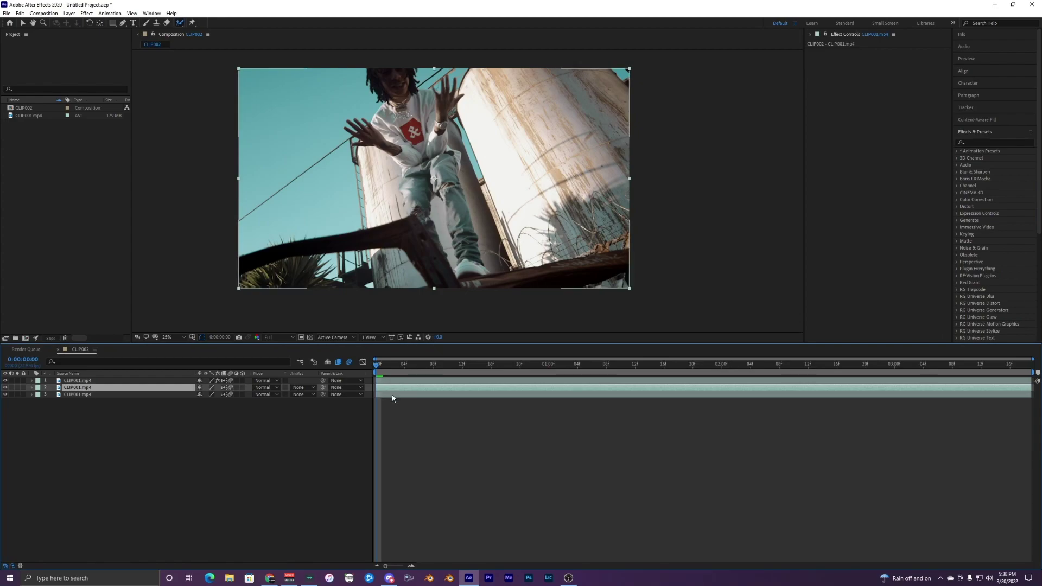
{"action": "left_click", "coordinate": [391, 395]}
{"action": "left_click", "coordinate": [389, 388]}
{"action": "left_click", "coordinate": [380, 393]}
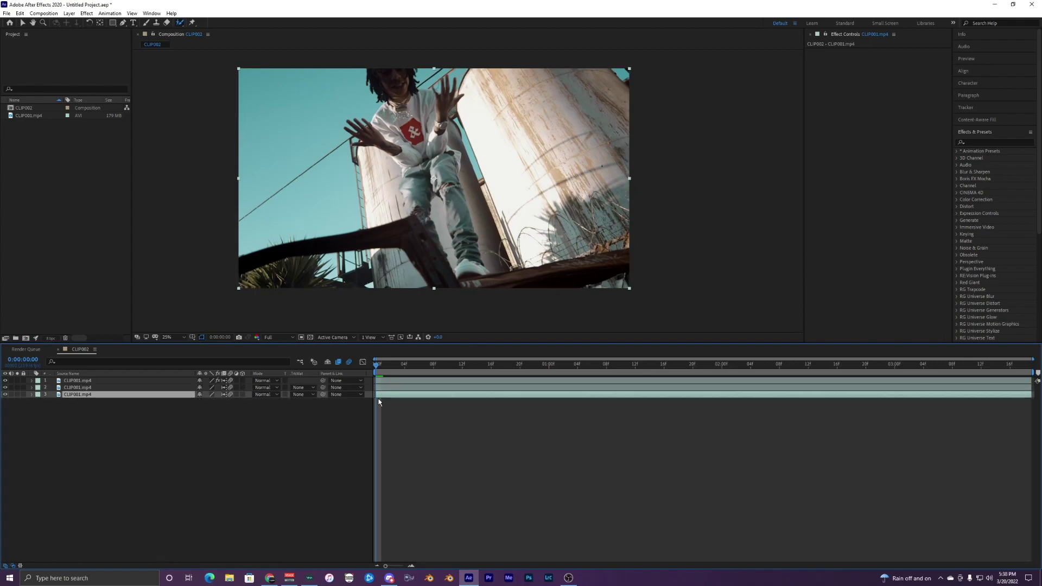
{"action": "left_click", "coordinate": [384, 388]}
{"action": "left_click", "coordinate": [388, 380]}
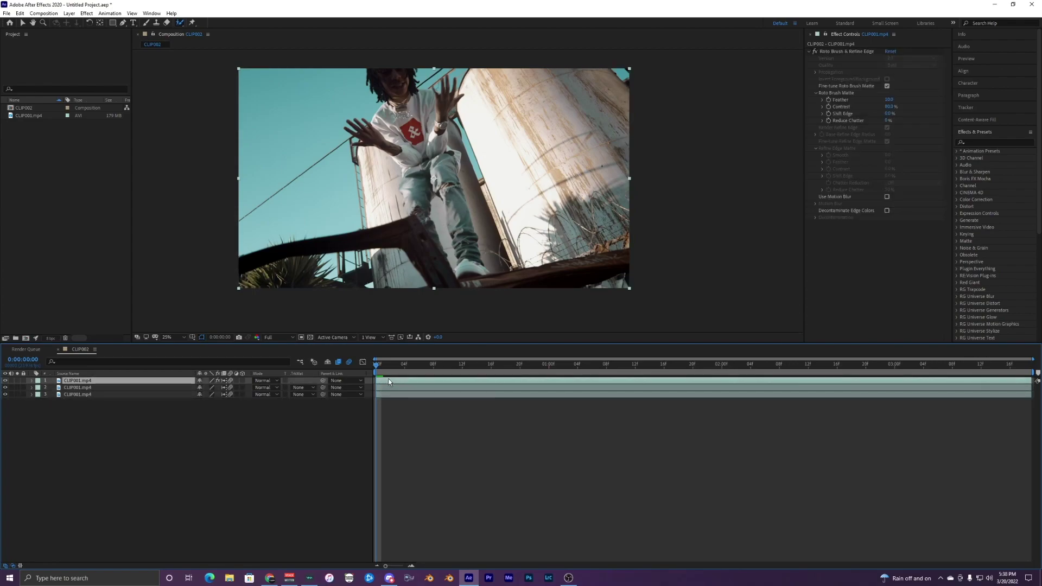
Find the Displacement Map effect and apply it to the middle CLIP001.mp4 layer
{"action": "left_click", "coordinate": [402, 387]}
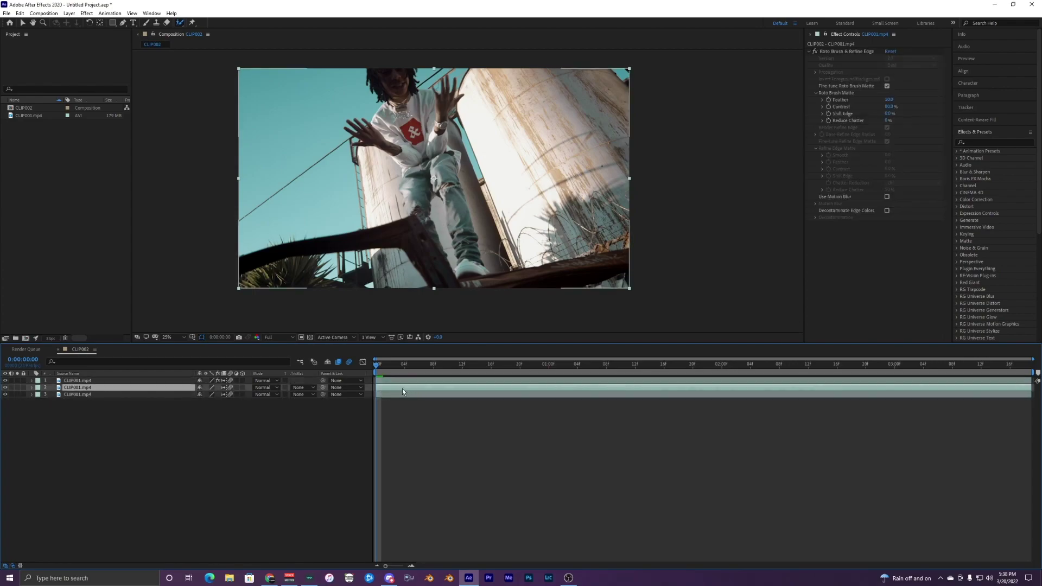
{"action": "left_click", "coordinate": [980, 144]}
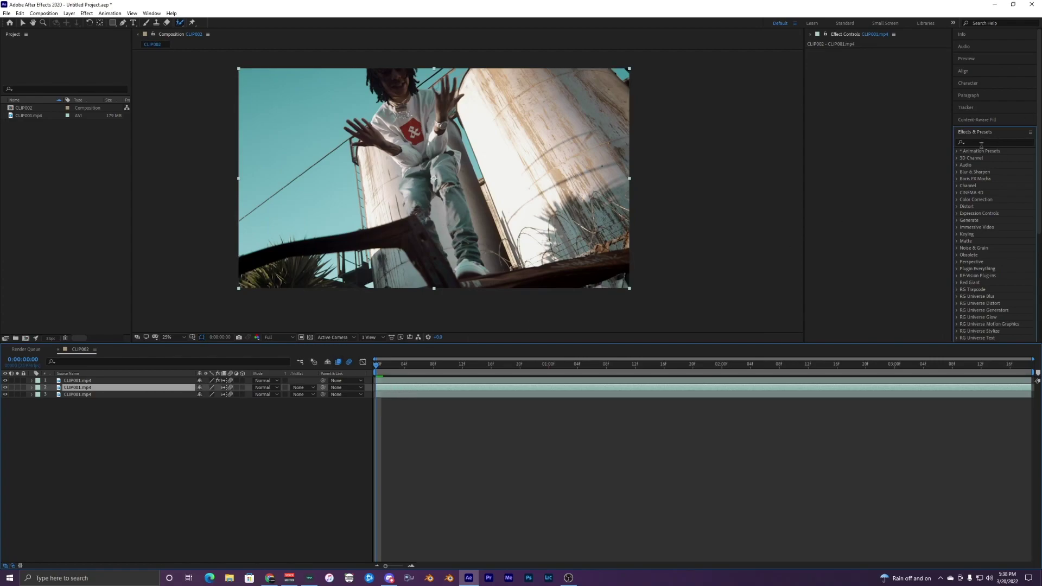
{"action": "left_click", "coordinate": [983, 142]}
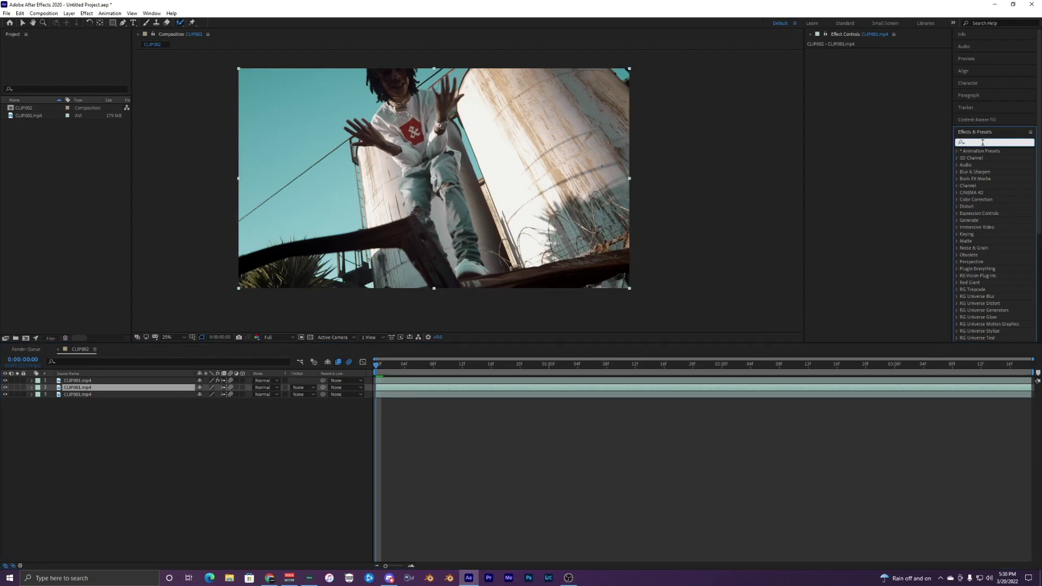
{"action": "type", "text": "displa"}
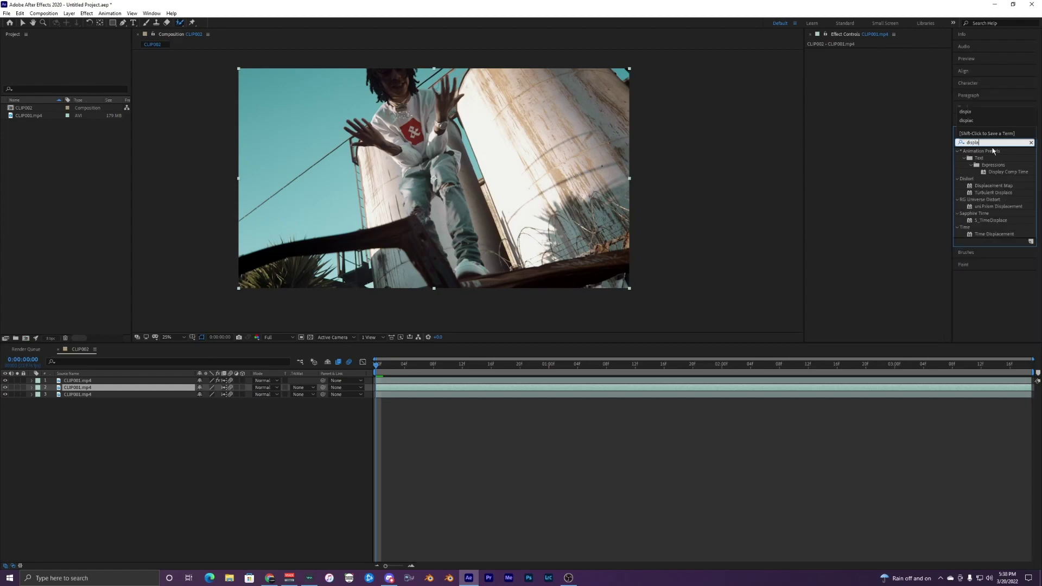
{"action": "left_click", "coordinate": [997, 186]}
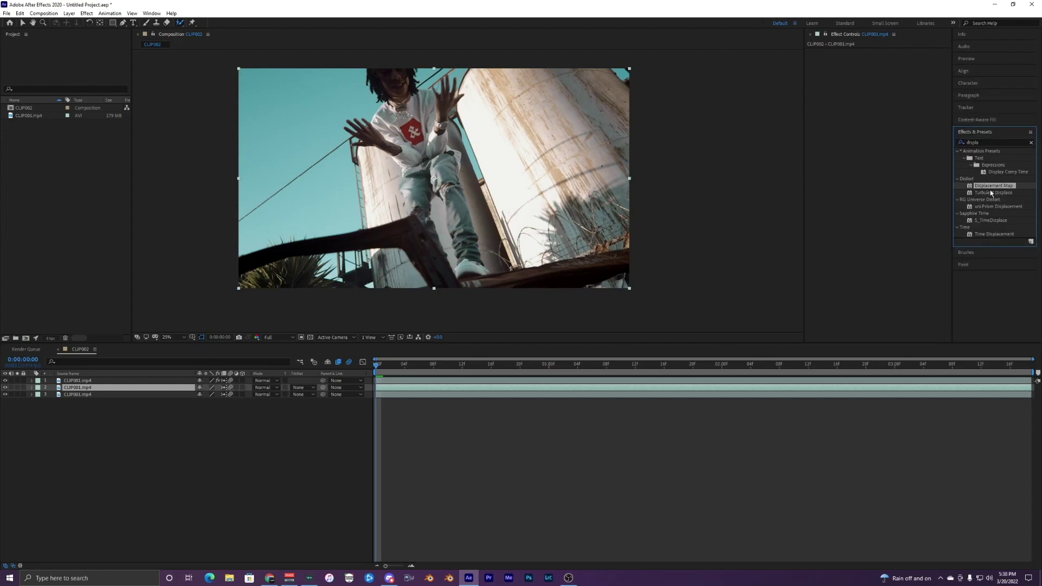
{"action": "key", "text": "v"}
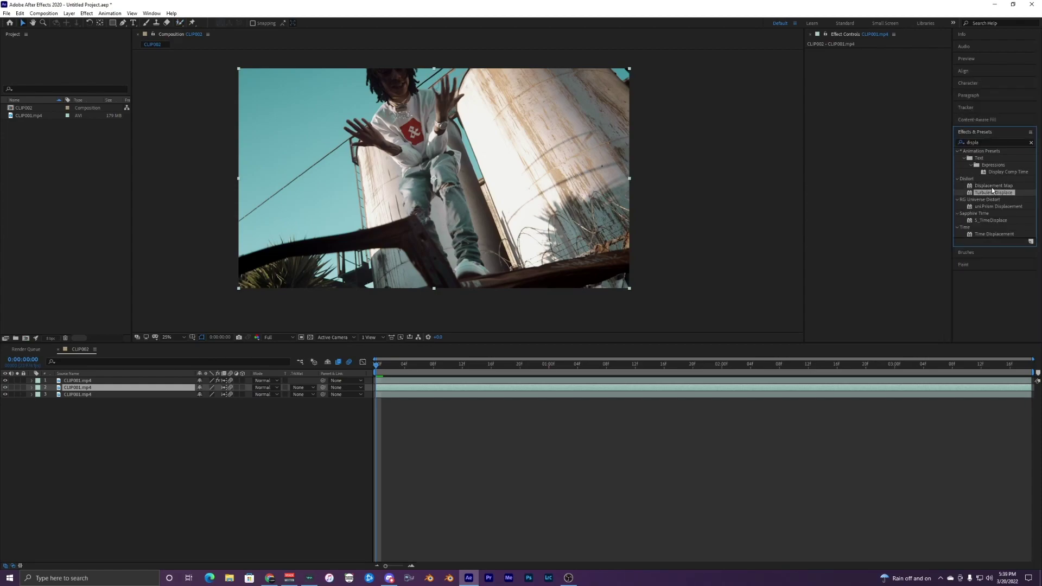
{"action": "left_click_drag", "start_coordinate": [990, 188], "coordinate": [389, 388]}
Lower the composition preview resolution to Quarter and scrub ahead to frame 10
{"action": "key", "text": "space"}
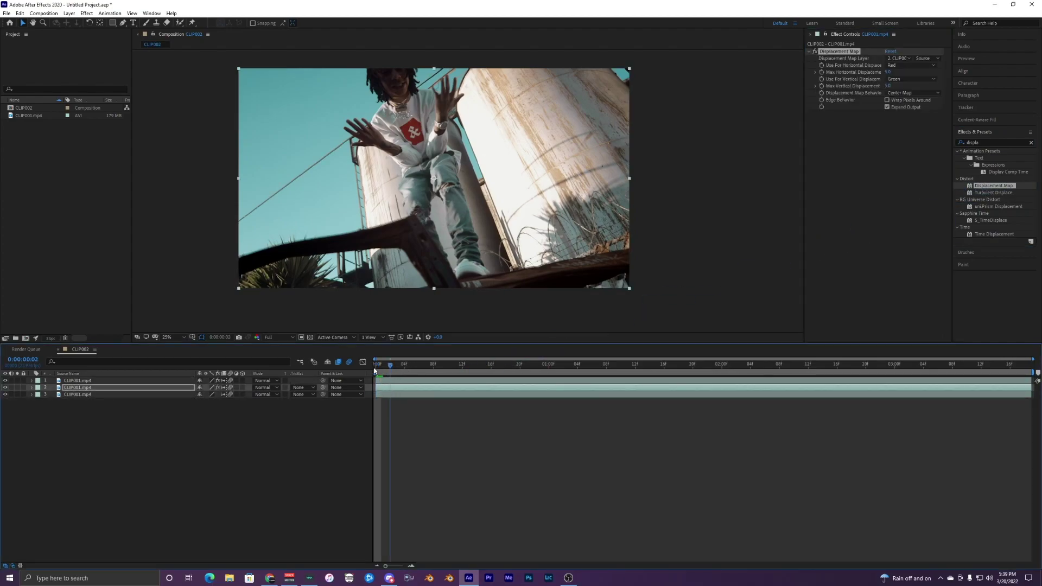
{"action": "left_click", "coordinate": [282, 337]}
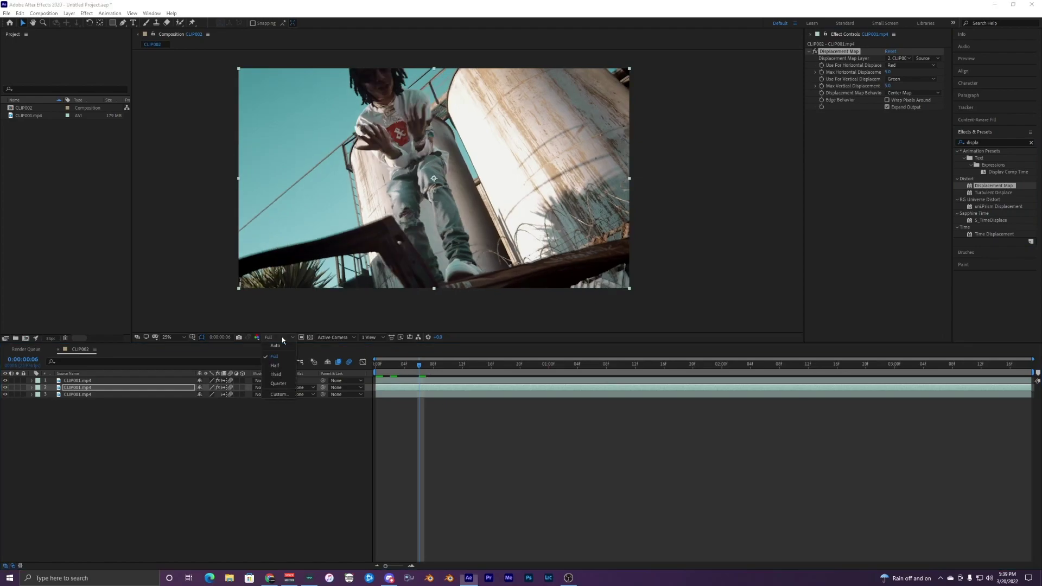
{"action": "left_click", "coordinate": [278, 384]}
{"action": "left_click_drag", "start_coordinate": [376, 368], "coordinate": [446, 371]}
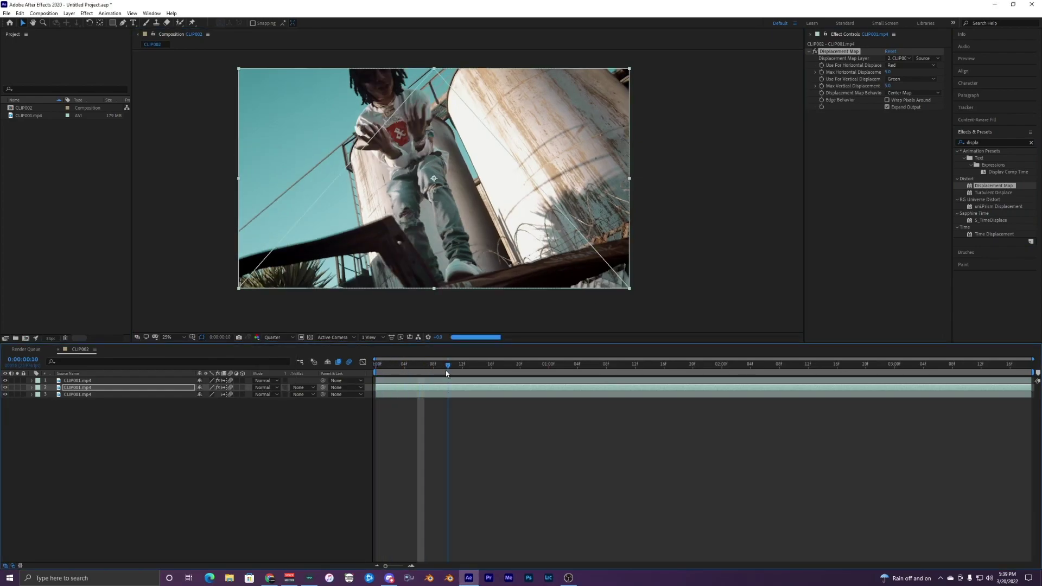
Set the Displacement Map's Max Horizontal and Max Vertical Displacement to 0
{"action": "left_click", "coordinate": [888, 72]}
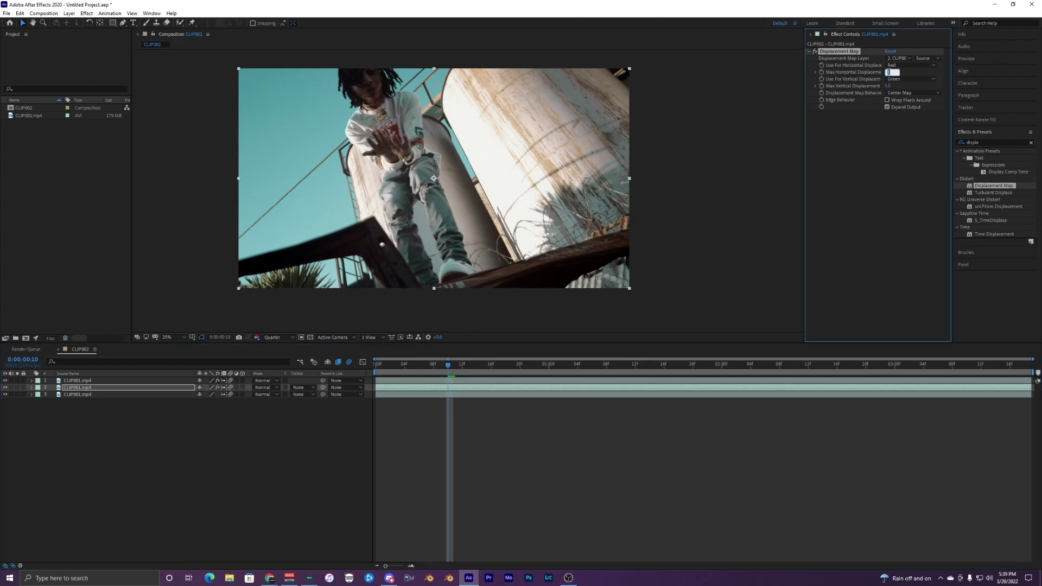
{"action": "key", "text": "Return"}
{"action": "left_click", "coordinate": [887, 86]}
{"action": "type", "text": "0"}
{"action": "key", "text": "Return"}
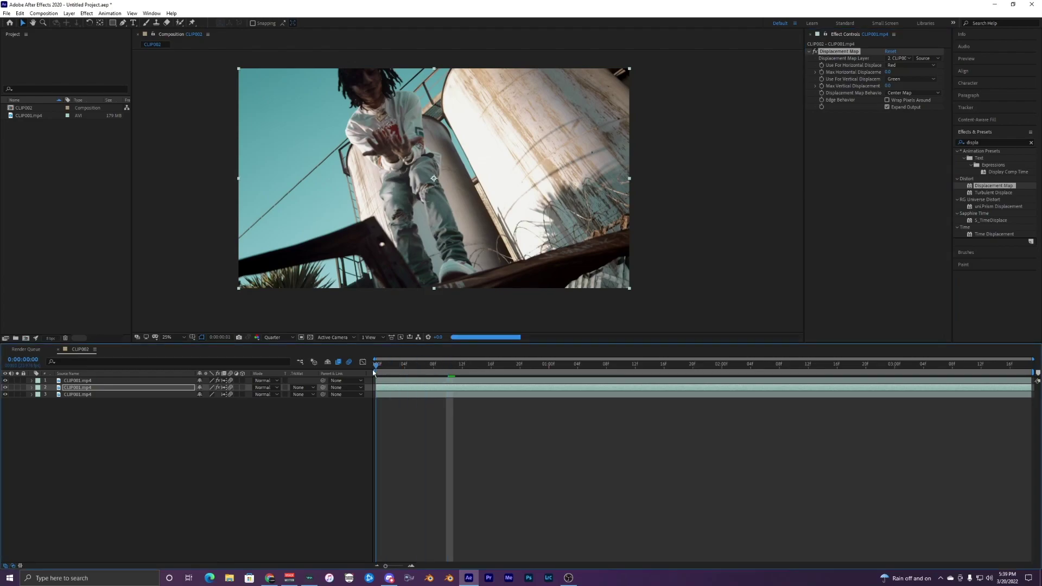
Keyframe Max Horizontal Displacement at 0 on the first frame and at 200 on frame 12
{"action": "key", "text": "space"}
{"action": "left_click", "coordinate": [823, 78]}
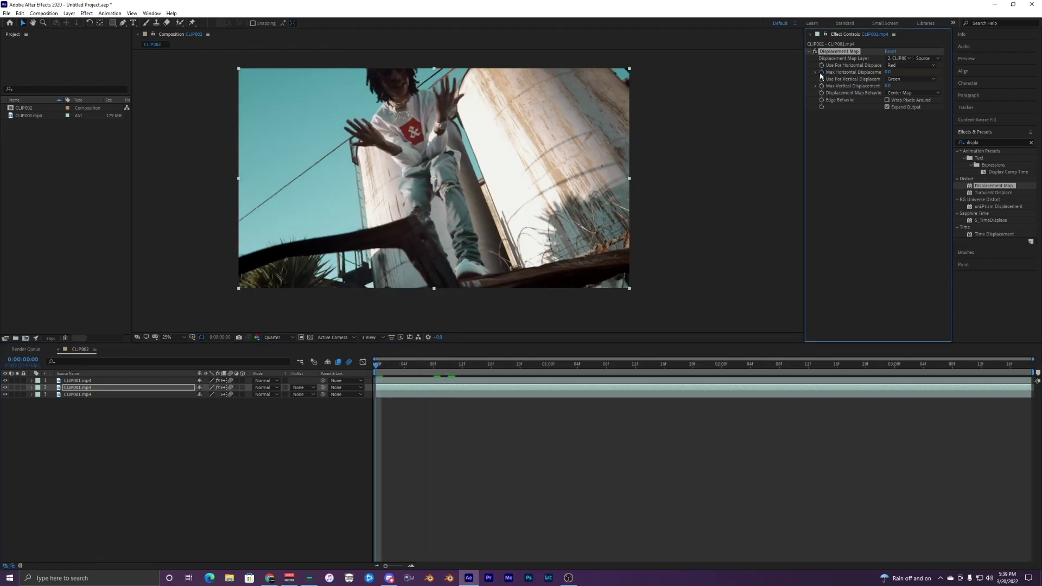
{"action": "left_click_drag", "start_coordinate": [380, 368], "coordinate": [462, 367]}
{"action": "left_click", "coordinate": [888, 72]}
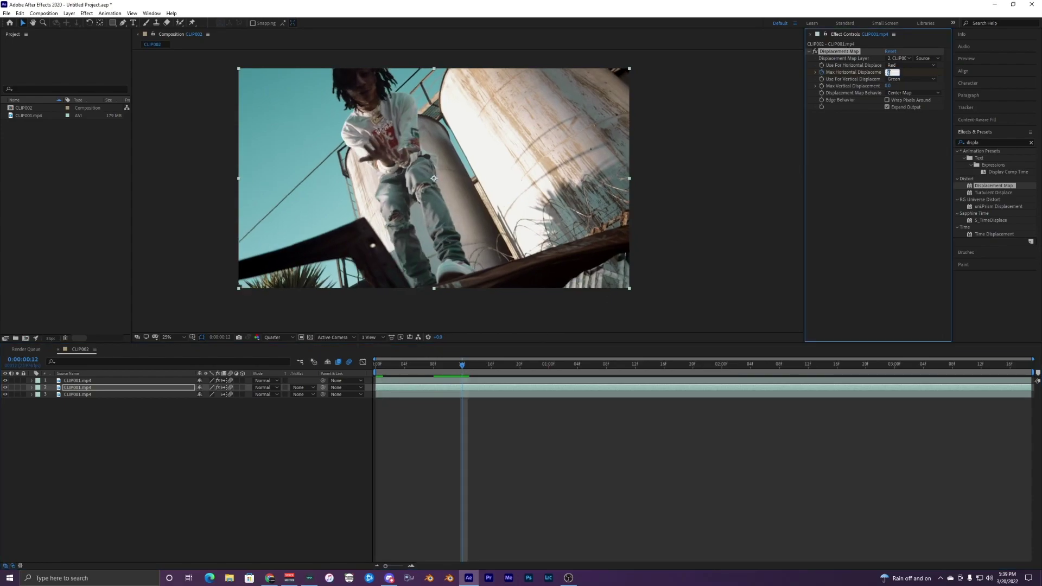
{"action": "type", "text": "200"}
{"action": "key", "text": "Return"}
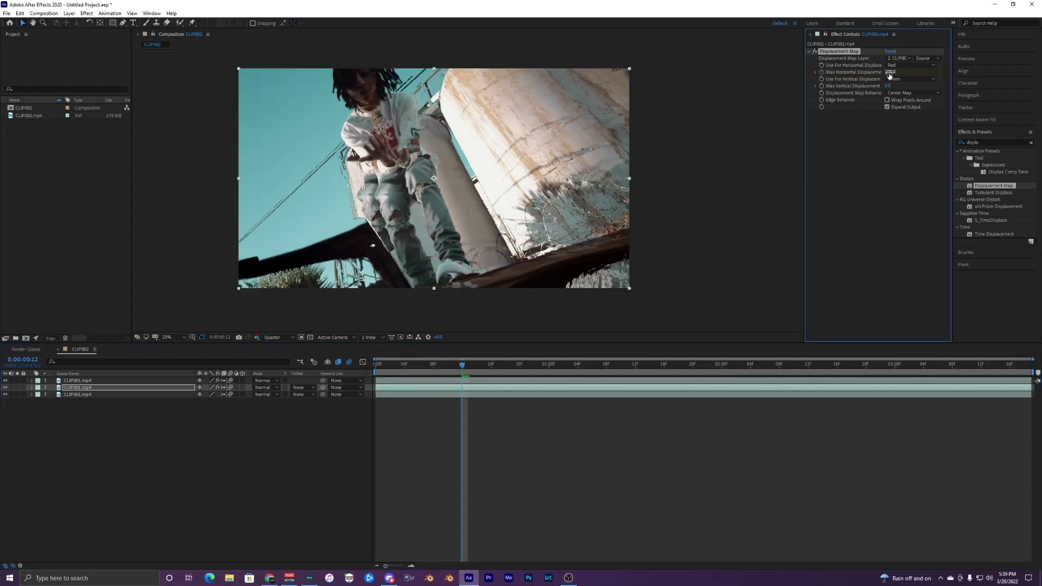
Preview the displacement animation from the first frame and reveal the middle layer's keyframes
{"action": "left_click_drag", "start_coordinate": [446, 365], "coordinate": [375, 365]}
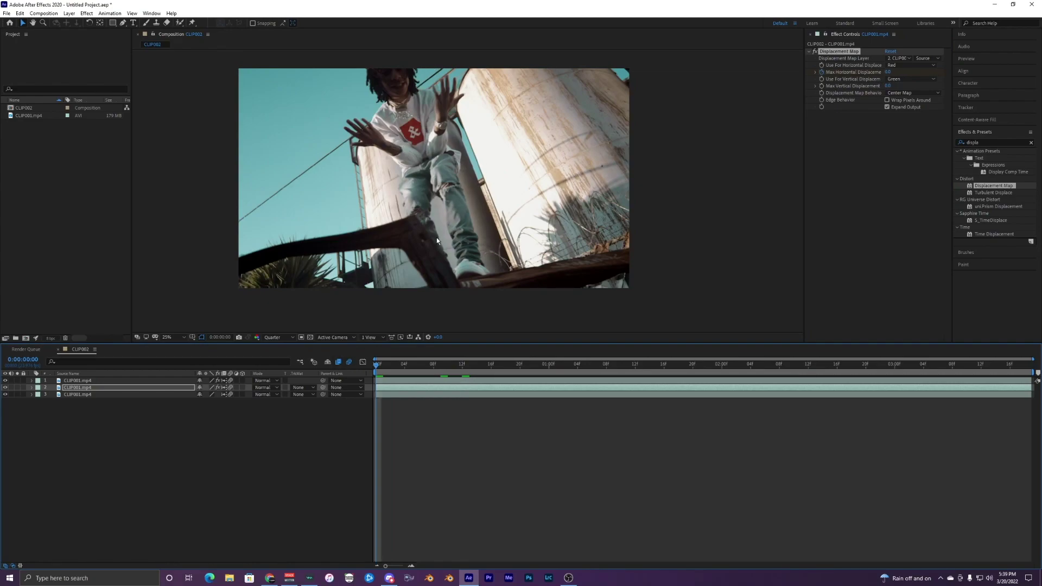
{"action": "key", "text": "space"}
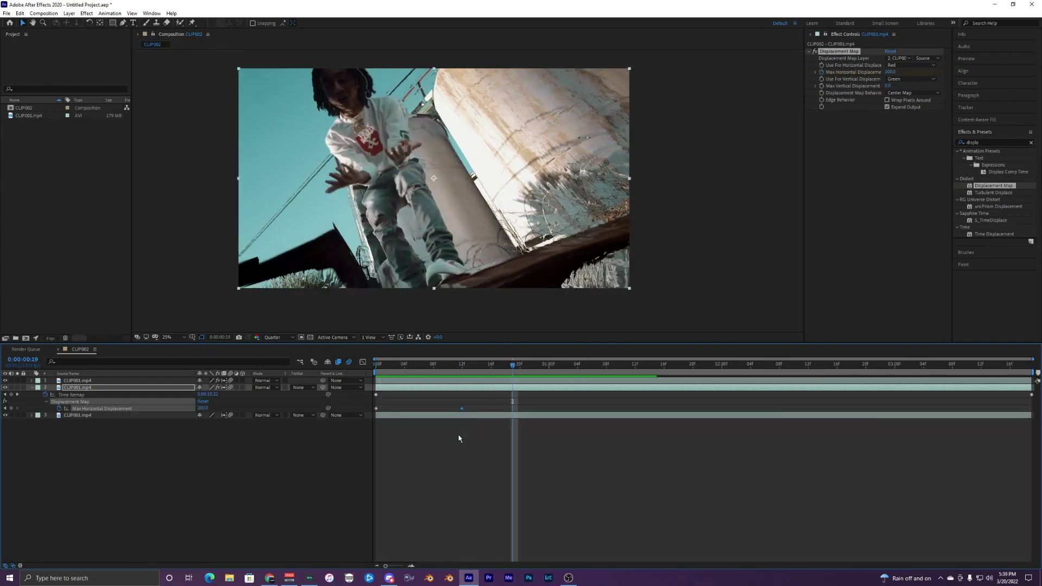
{"action": "left_click", "coordinate": [458, 437]}
At the frame 12 keyframe, try different Max Horizontal Displacement amounts and settle on about -1114
{"action": "left_click_drag", "start_coordinate": [413, 367], "coordinate": [461, 373]}
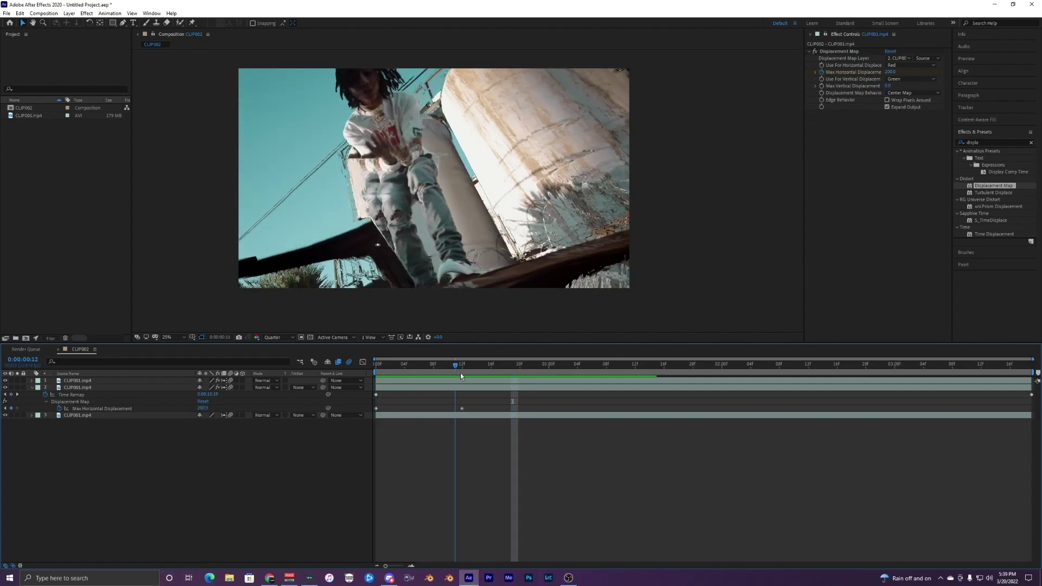
{"action": "left_click", "coordinate": [463, 388]}
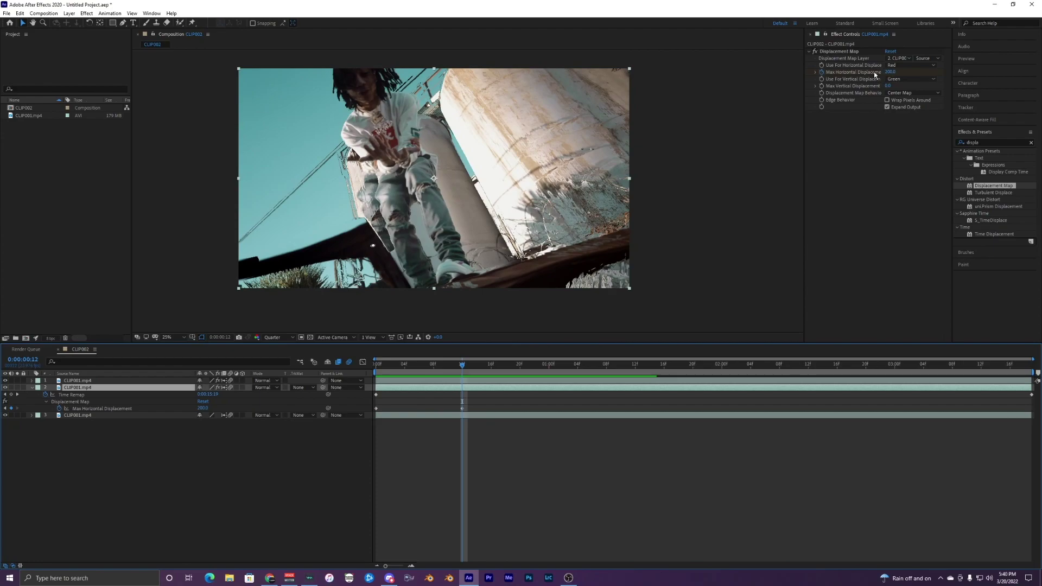
{"action": "left_click_drag", "start_coordinate": [890, 74], "coordinate": [1003, 70]}
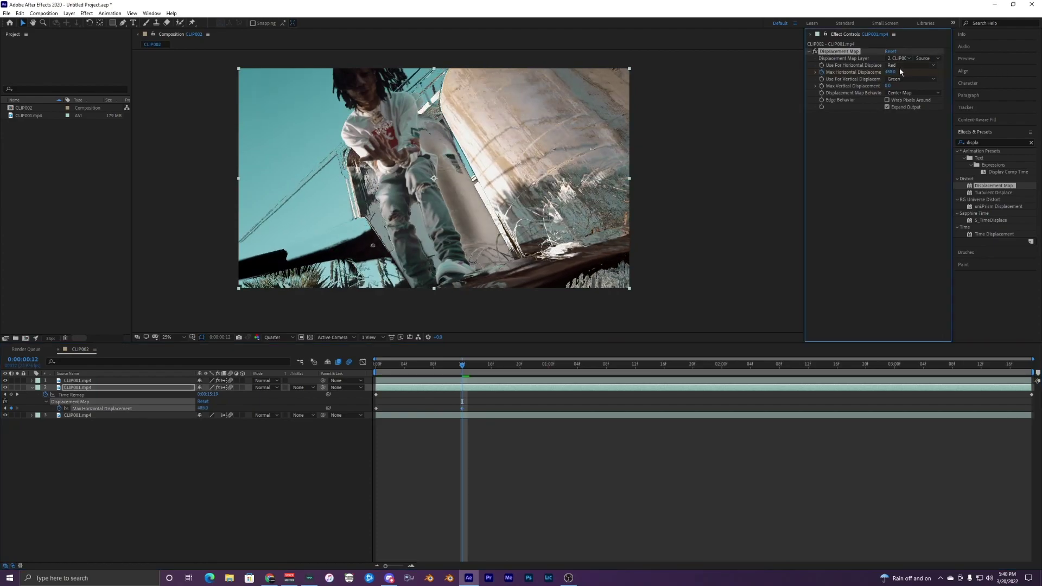
{"action": "left_click_drag", "start_coordinate": [900, 71], "coordinate": [1022, 73]}
{"action": "left_click_drag", "start_coordinate": [889, 74], "coordinate": [669, 123]}
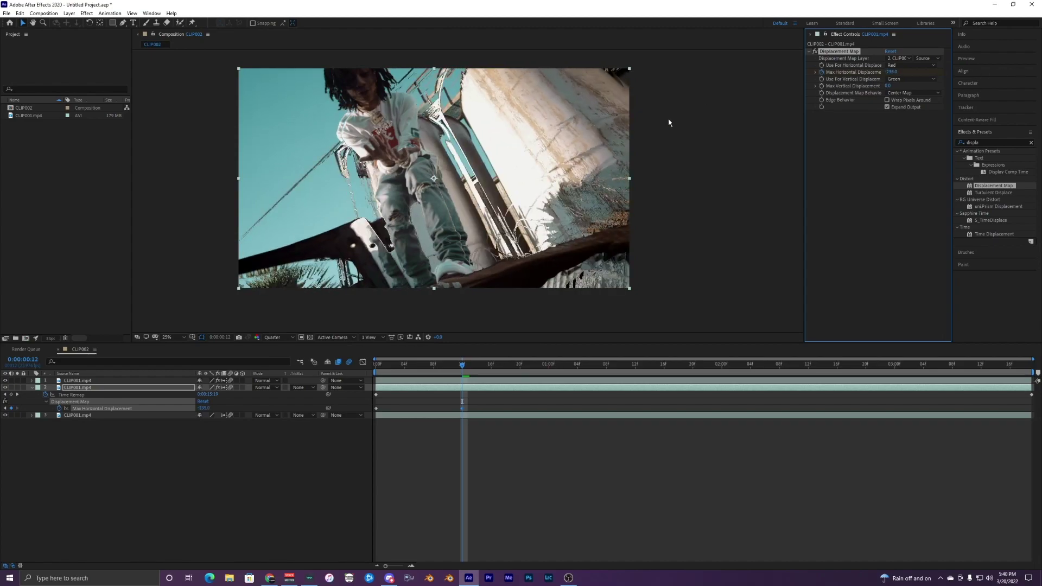
{"action": "left_click_drag", "start_coordinate": [884, 78], "coordinate": [569, 104]}
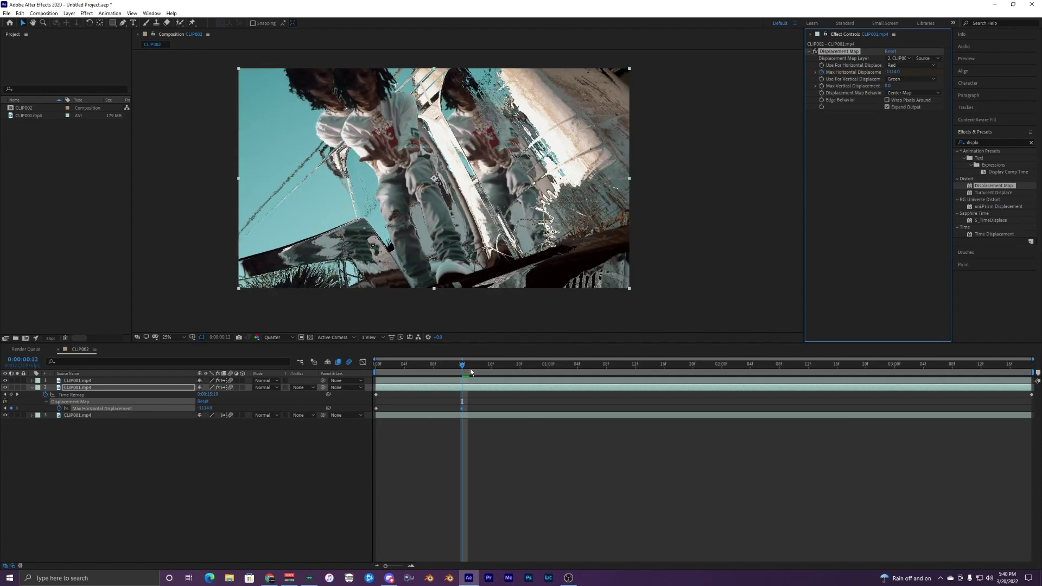
Preview the stronger distortion from the start and move the second Max Horizontal Displacement keyframe to about frame 23
{"action": "key", "text": "Home"}
{"action": "key", "text": "space"}
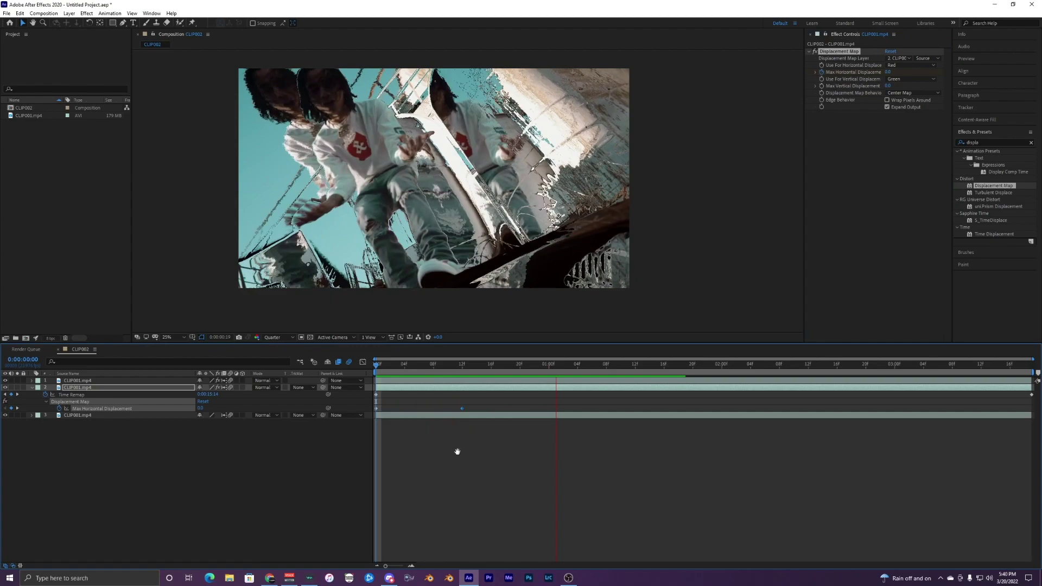
{"action": "key", "text": "space"}
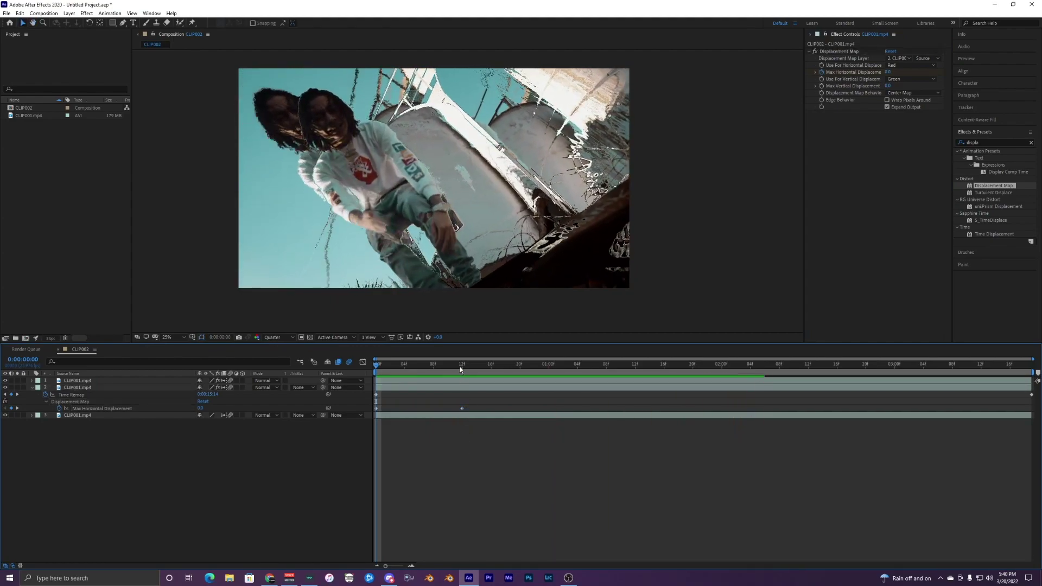
{"action": "left_click_drag", "start_coordinate": [461, 408], "coordinate": [541, 408]}
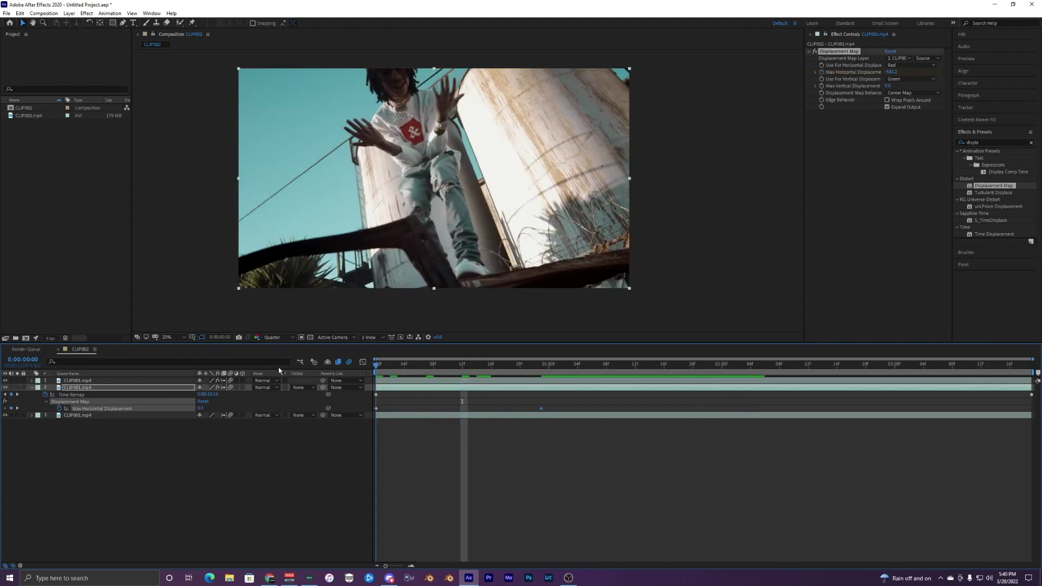
{"action": "left_click", "coordinate": [400, 416]}
{"action": "left_click", "coordinate": [396, 387]}
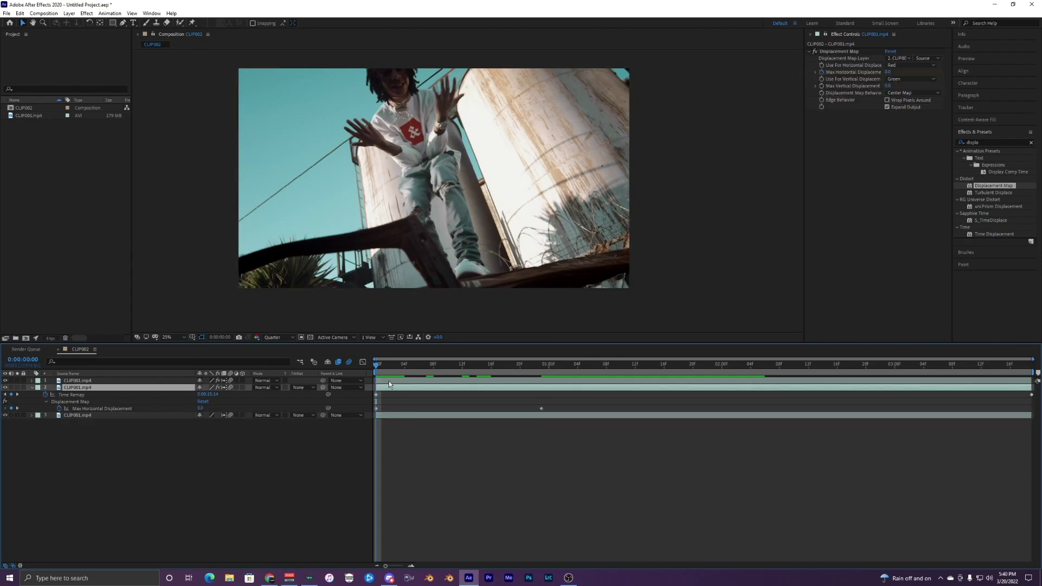
Apply Easy Ease to both Max Horizontal Displacement keyframes and reshape the curve in the Graph Editor for a fast start and slow finish
{"action": "left_click_drag", "start_coordinate": [568, 405], "coordinate": [378, 416]}
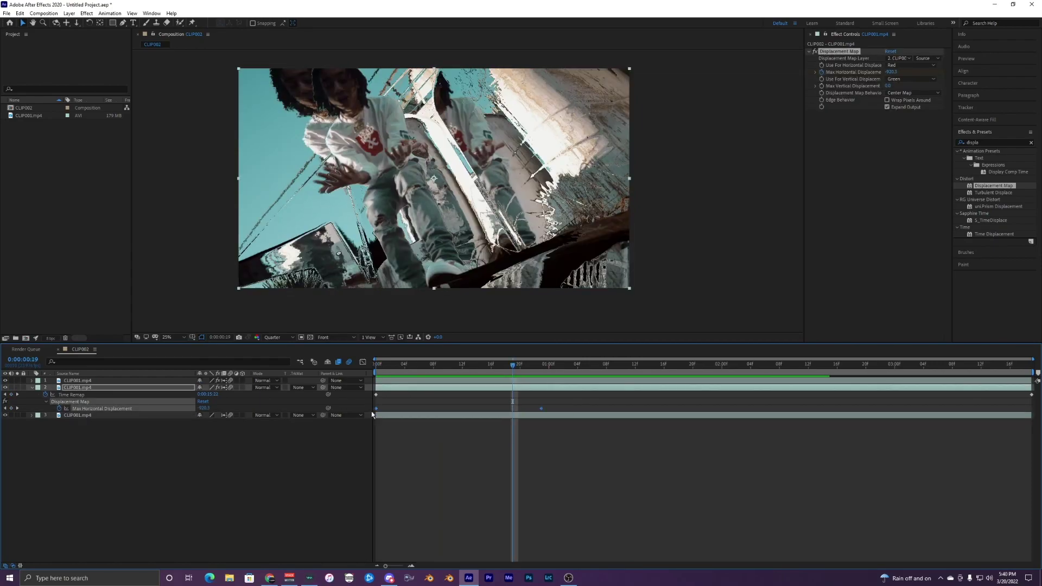
{"action": "key", "text": "F9"}
{"action": "left_click", "coordinate": [362, 363]}
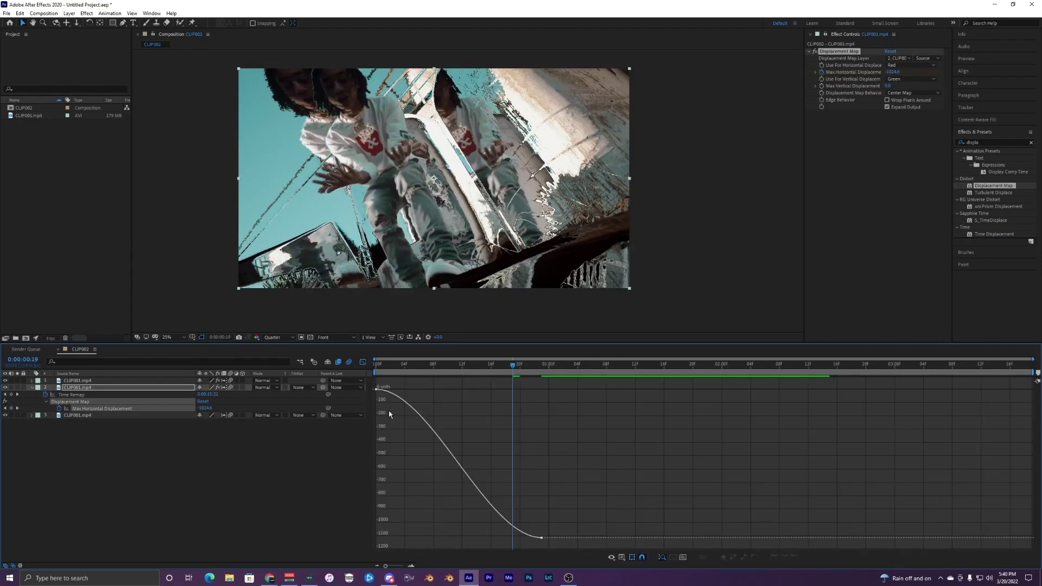
{"action": "left_click", "coordinate": [376, 390]}
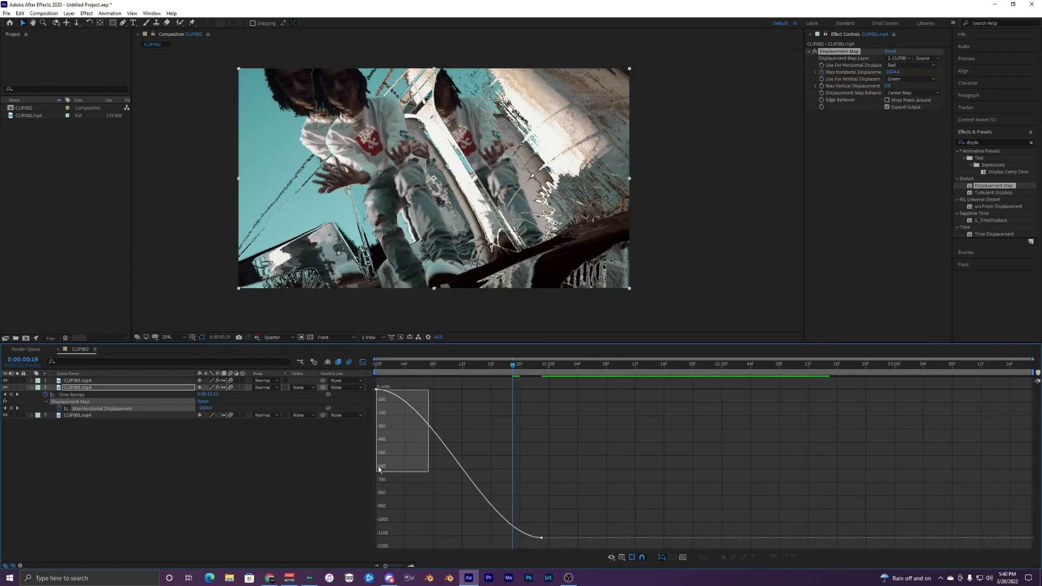
{"action": "left_click_drag", "start_coordinate": [378, 469], "coordinate": [379, 470]}
{"action": "left_click_drag", "start_coordinate": [431, 389], "coordinate": [348, 531]}
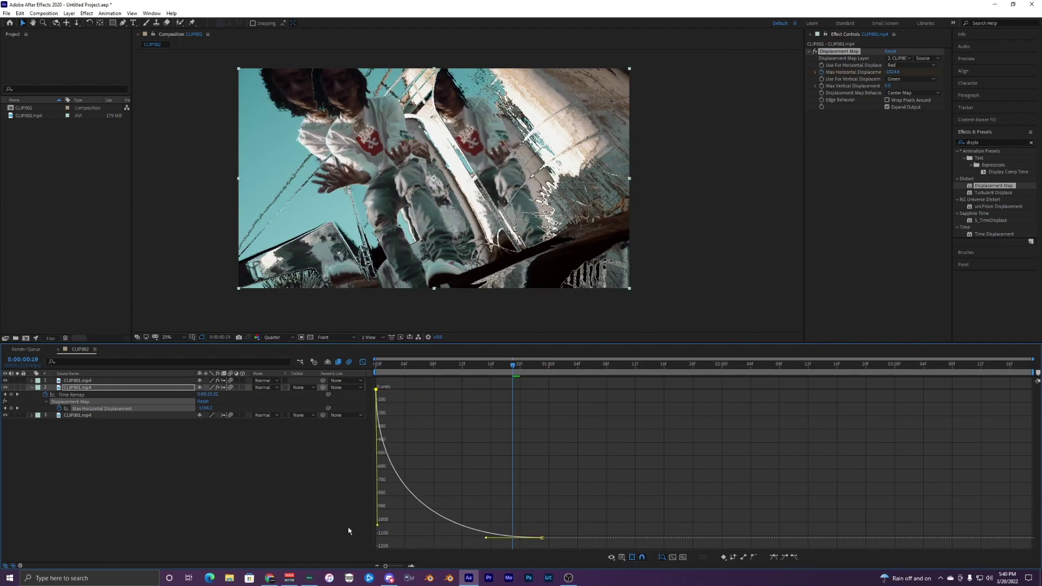
Preview the eased displacement, soften the curve by shortening the first keyframe's handle and lengthening the last one's, and replay it
{"action": "key", "text": "space"}
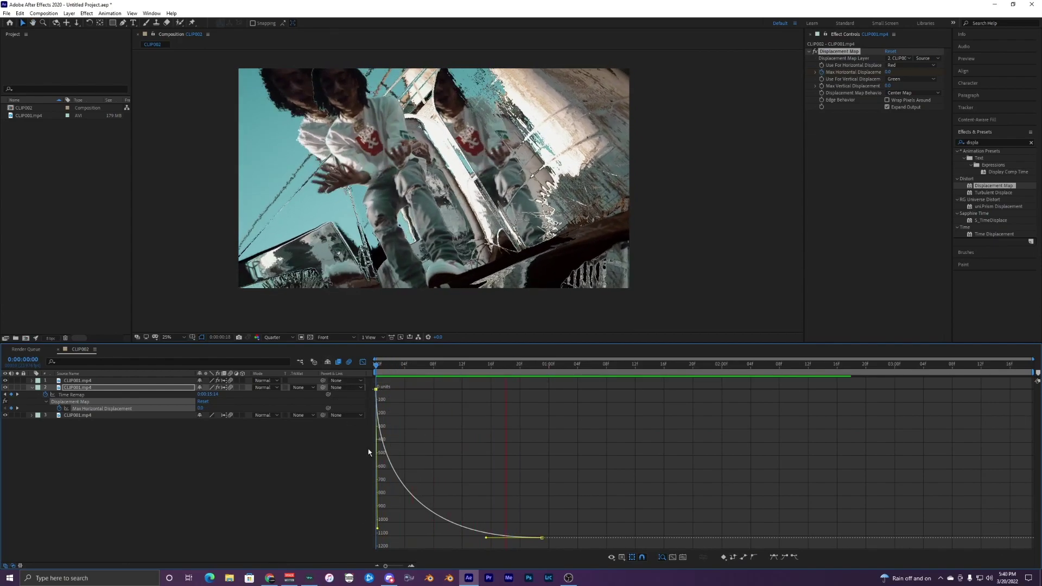
{"action": "left_click_drag", "start_coordinate": [376, 450], "coordinate": [364, 414]}
{"action": "left_click_drag", "start_coordinate": [384, 362], "coordinate": [328, 365]}
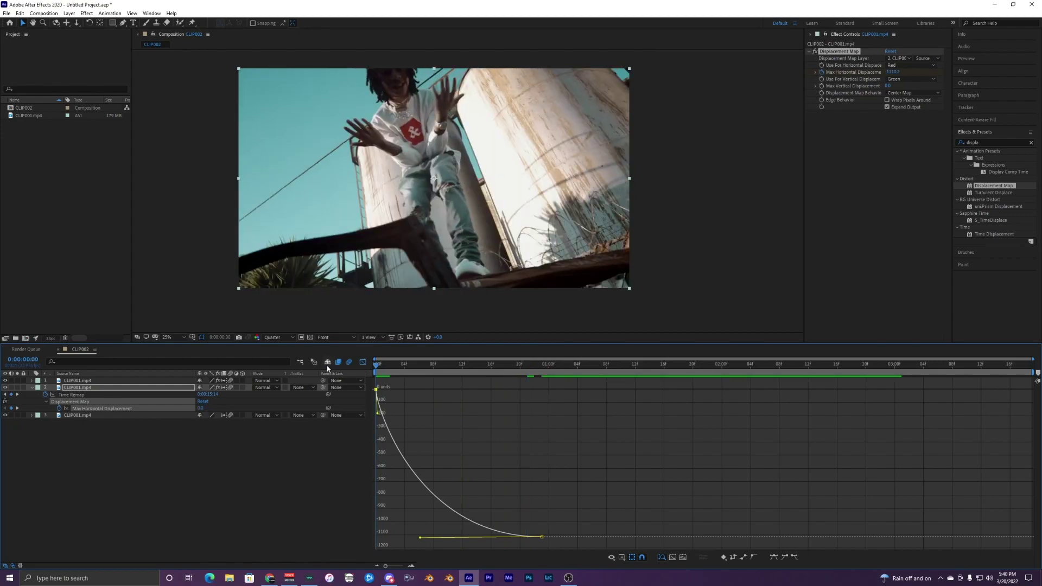
{"action": "key", "text": "space"}
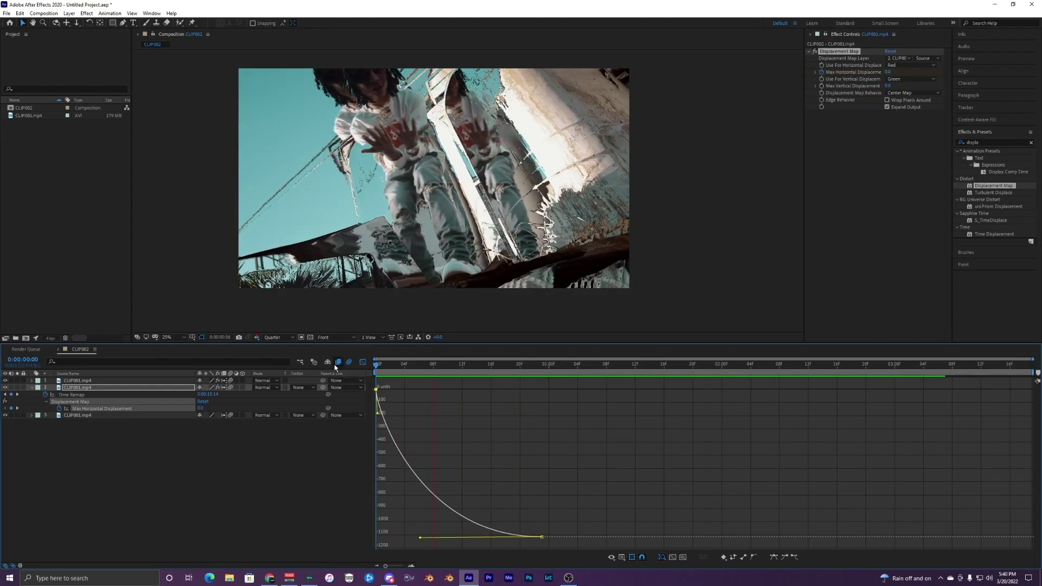
Close the Graph Editor and preview the eased displacement on the composition
{"action": "left_click", "coordinate": [363, 362]}
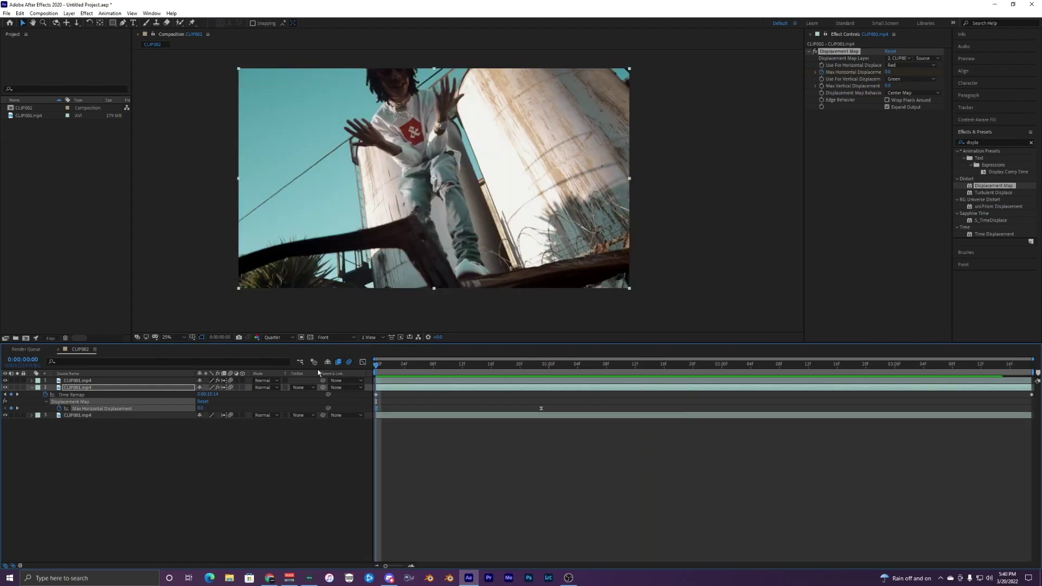
{"action": "key", "text": "space"}
{"action": "key", "text": "space"}
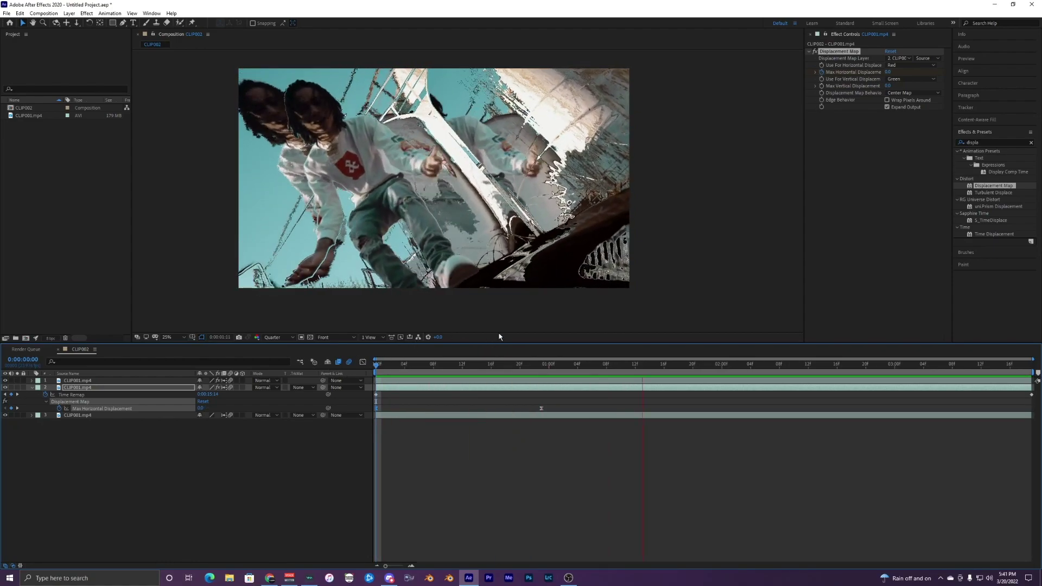
{"action": "key", "text": "space"}
At frame 5, apply VR Digital Glitch to the displaced second layer and set its Frame Layout to Stereoscopic - Over/Under
{"action": "left_click_drag", "start_coordinate": [389, 363], "coordinate": [411, 392]}
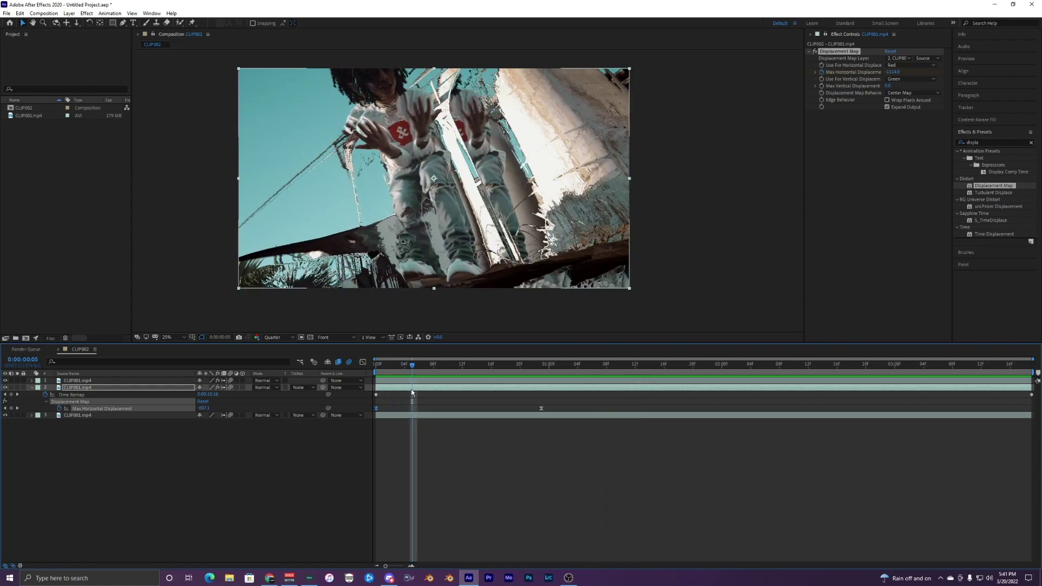
{"action": "left_click", "coordinate": [986, 143]}
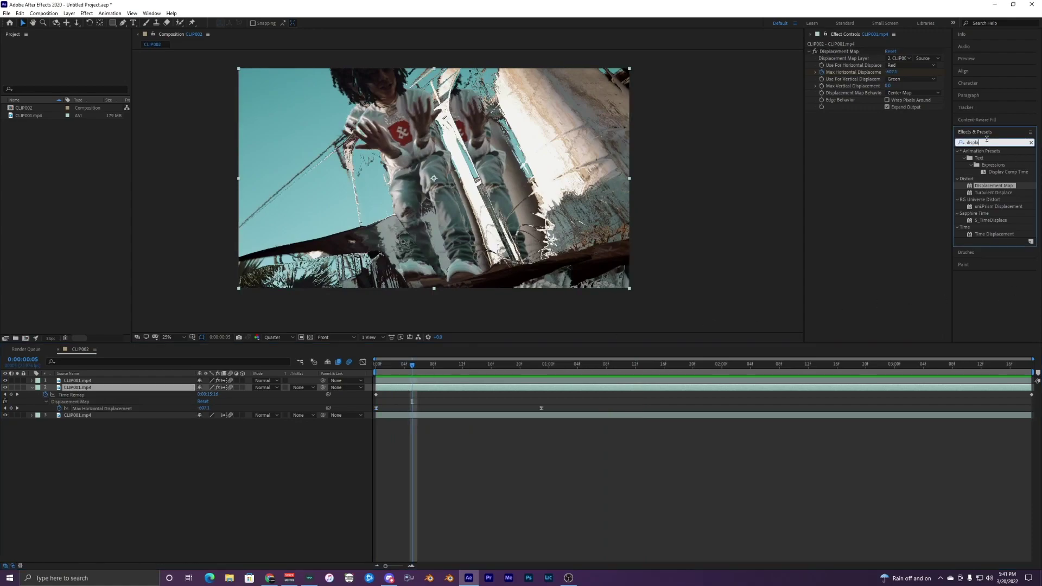
{"action": "type", "text": "VR d"}
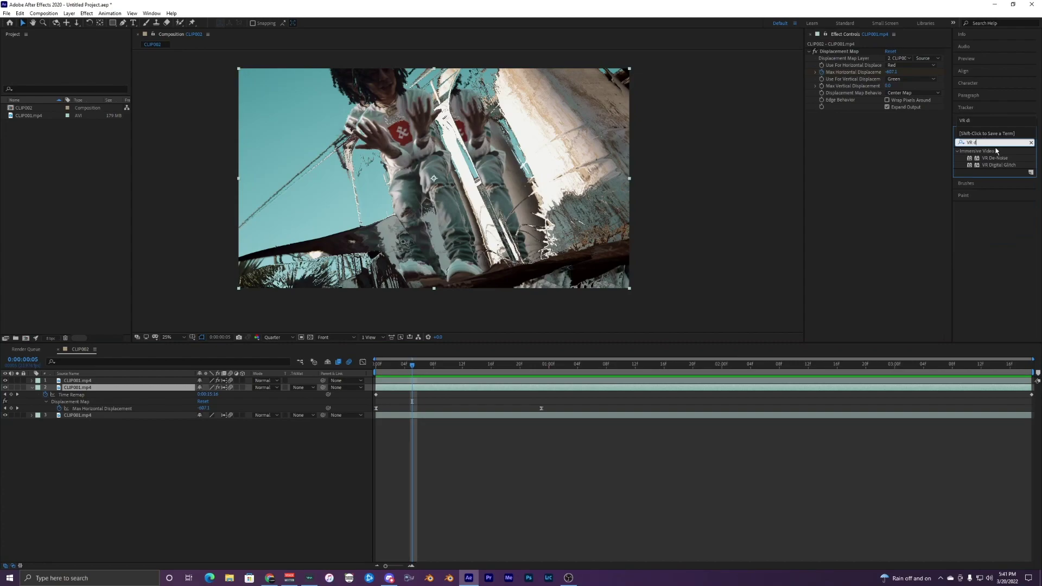
{"action": "left_click_drag", "start_coordinate": [998, 164], "coordinate": [425, 386]}
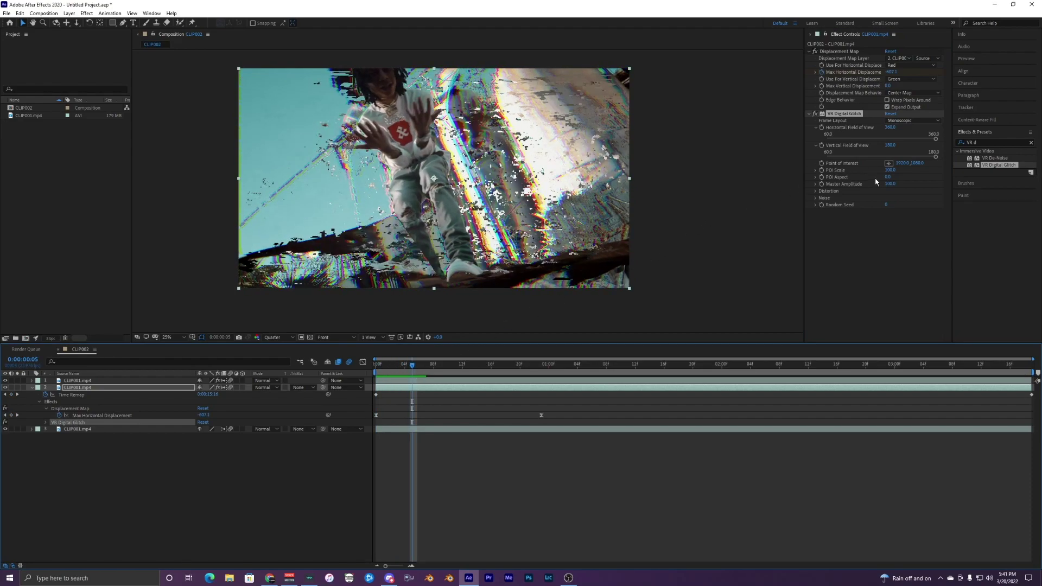
{"action": "left_click", "coordinate": [912, 120]}
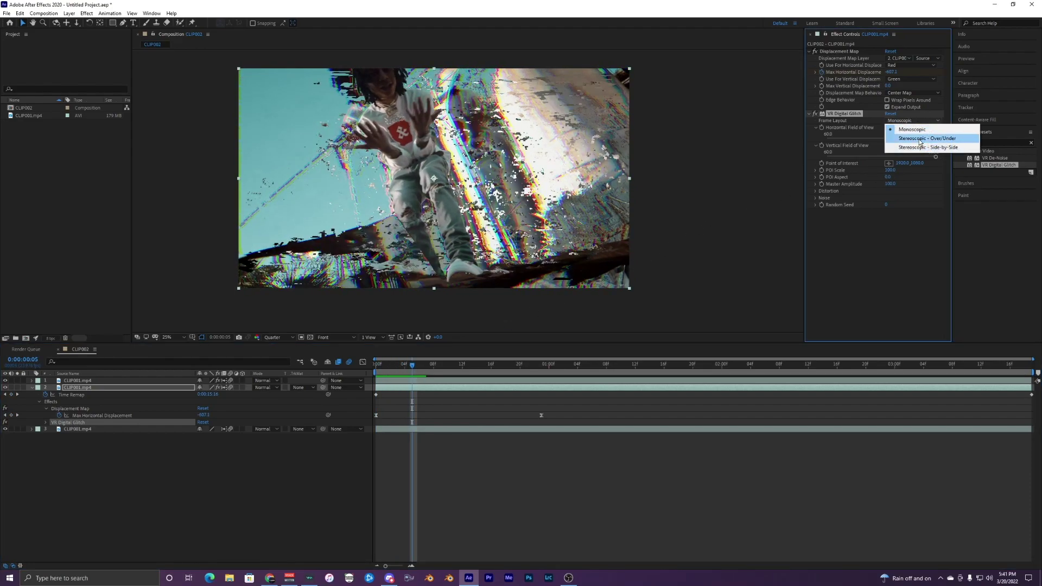
{"action": "left_click", "coordinate": [919, 143]}
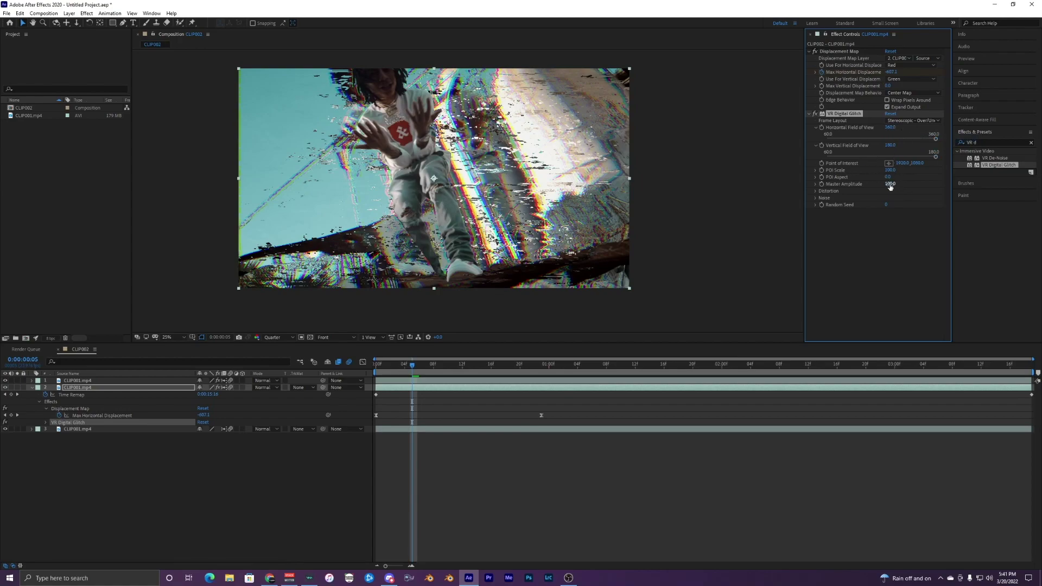
Set VR Digital Glitch's Master Amplitude to 10 and compare the image with the effect toggled off and on
{"action": "key", "text": "Return"}
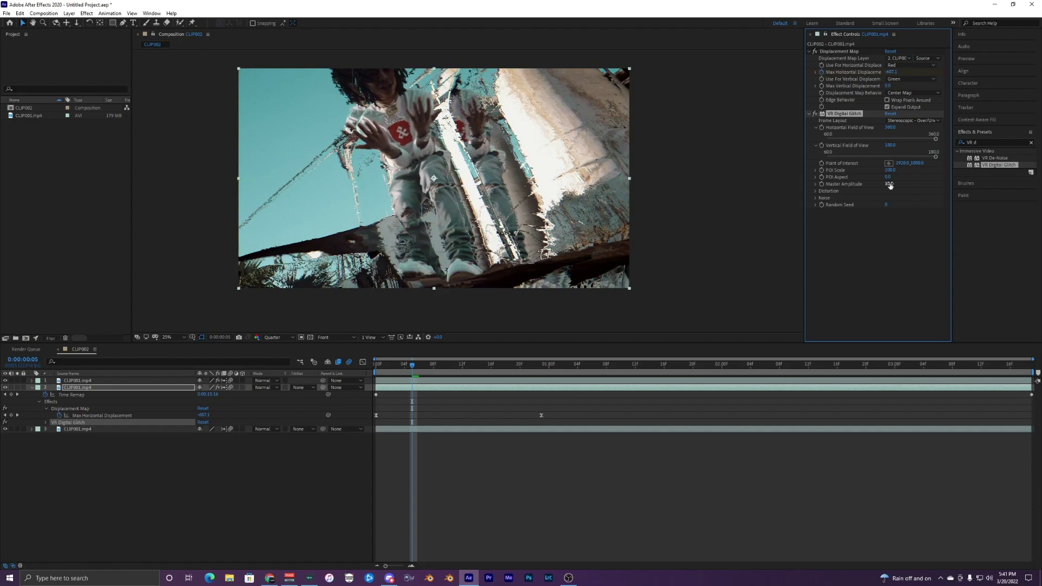
{"action": "left_click", "coordinate": [815, 114]}
{"action": "scroll", "coordinate": [542, 142], "scroll_direction": "up", "scroll_amount": 5}
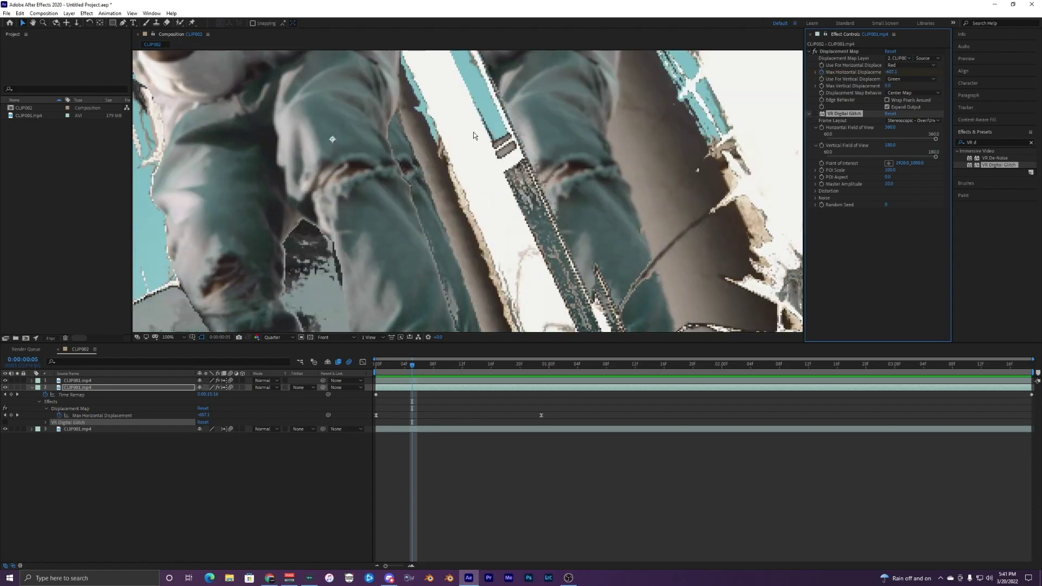
{"action": "left_click", "coordinate": [816, 114]}
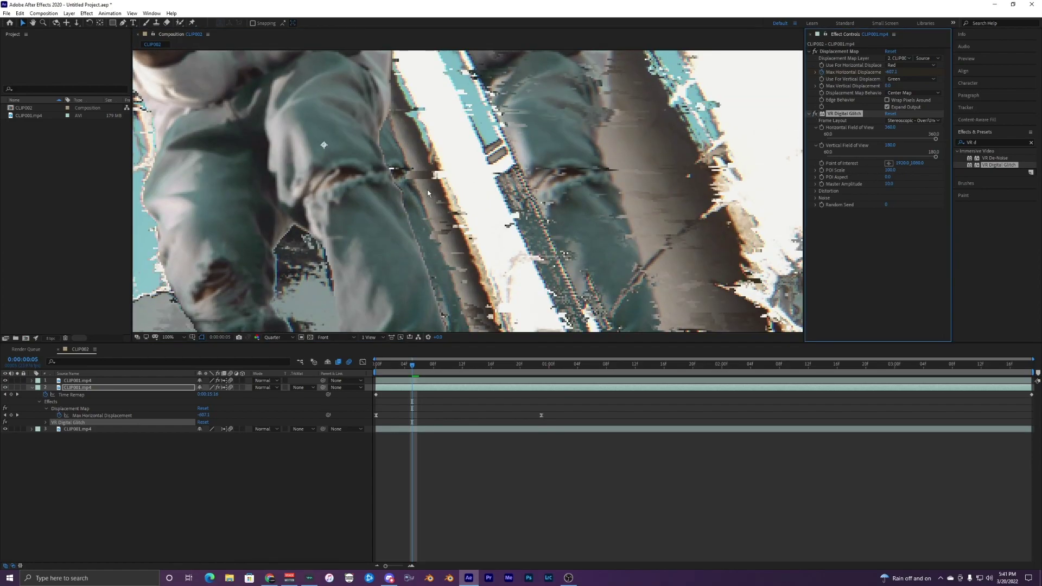
{"action": "scroll", "coordinate": [445, 196], "scroll_direction": "down", "scroll_amount": 2}
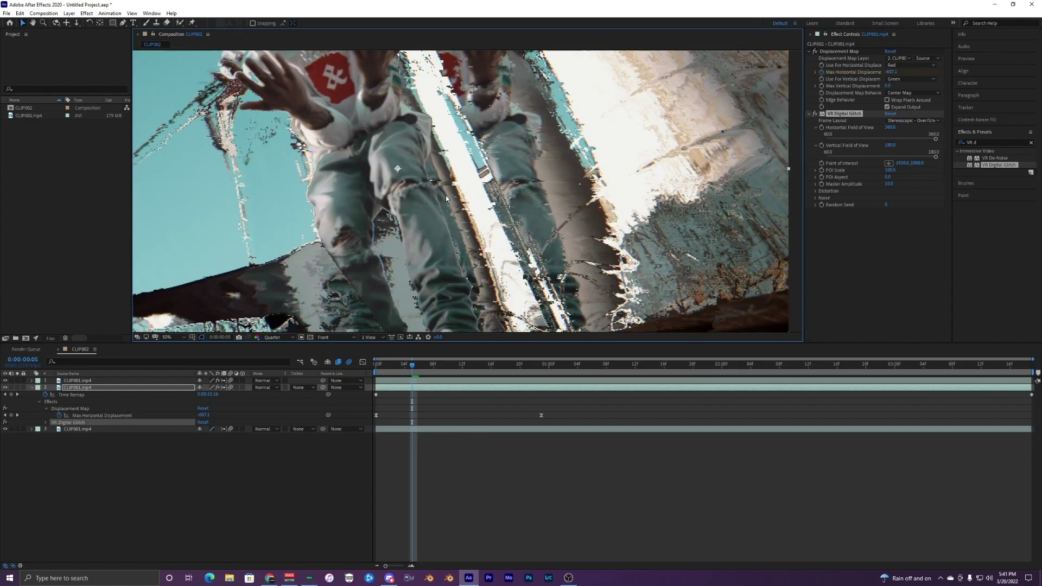
{"action": "scroll", "coordinate": [446, 199], "scroll_direction": "down", "scroll_amount": 2}
{"action": "left_click", "coordinate": [816, 114]}
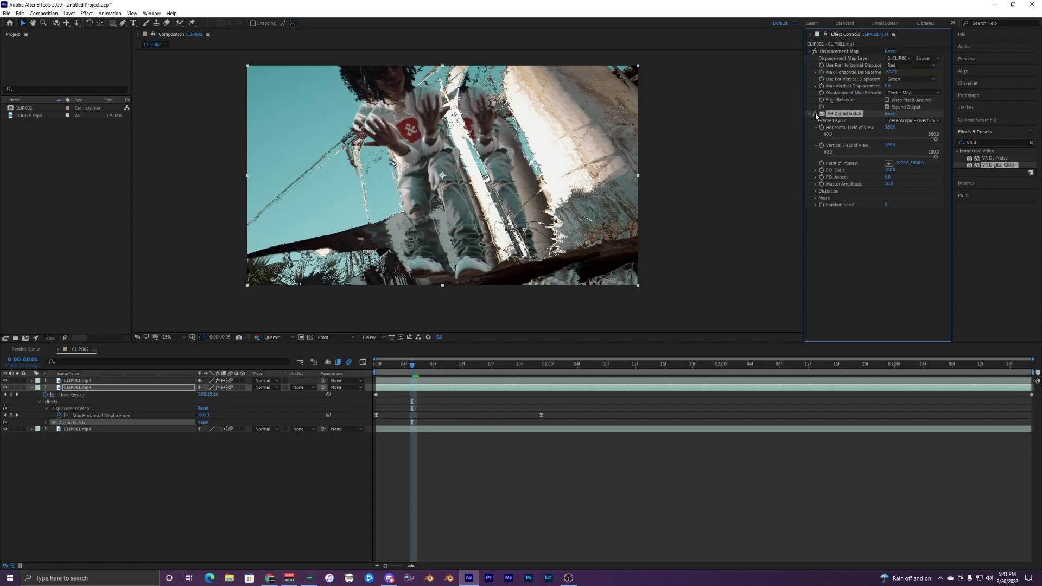
Find Turbulent Displace among the effects and apply it to the displaced second layer
{"action": "left_click", "coordinate": [995, 141]}
{"action": "key", "text": "BackSpace"}
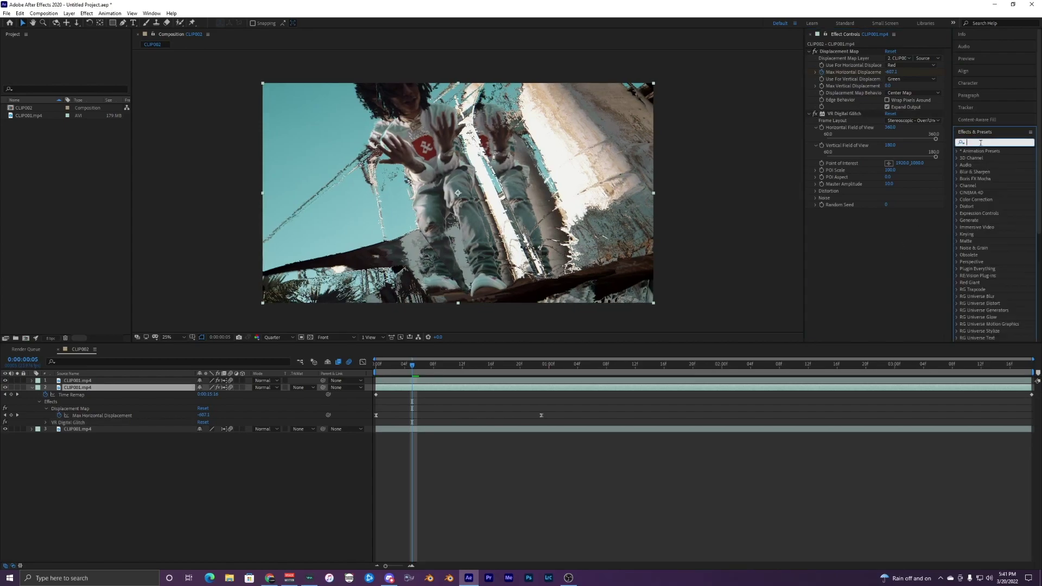
{"action": "left_click", "coordinate": [996, 142]}
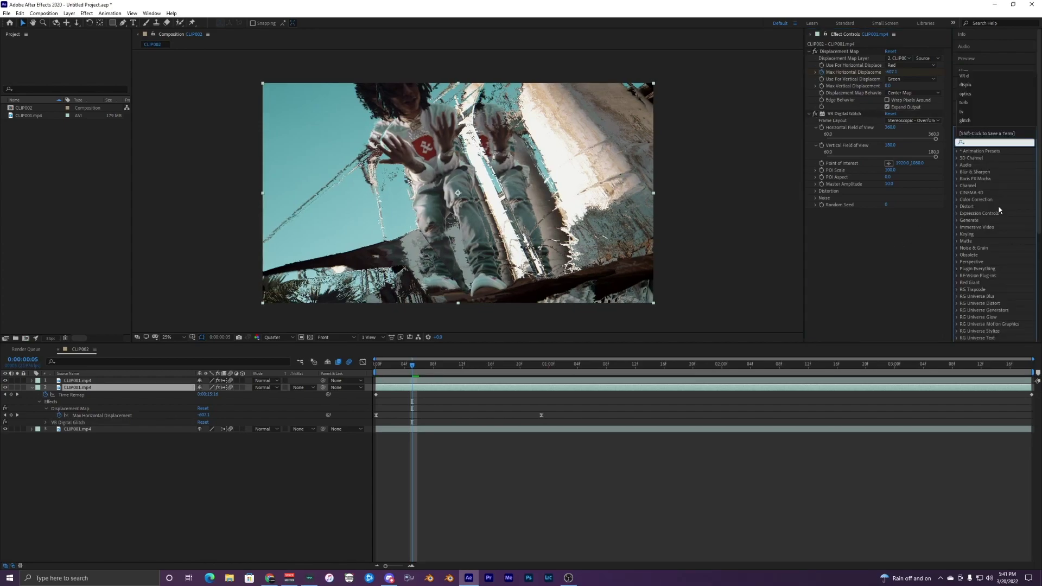
{"action": "type", "text": "turbule"}
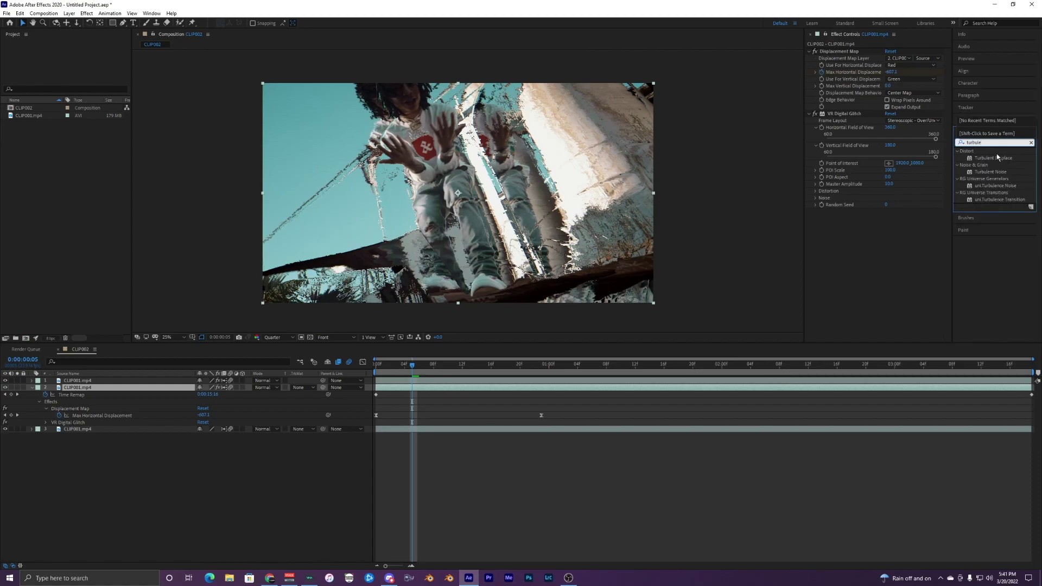
{"action": "left_click_drag", "start_coordinate": [998, 158], "coordinate": [442, 385]}
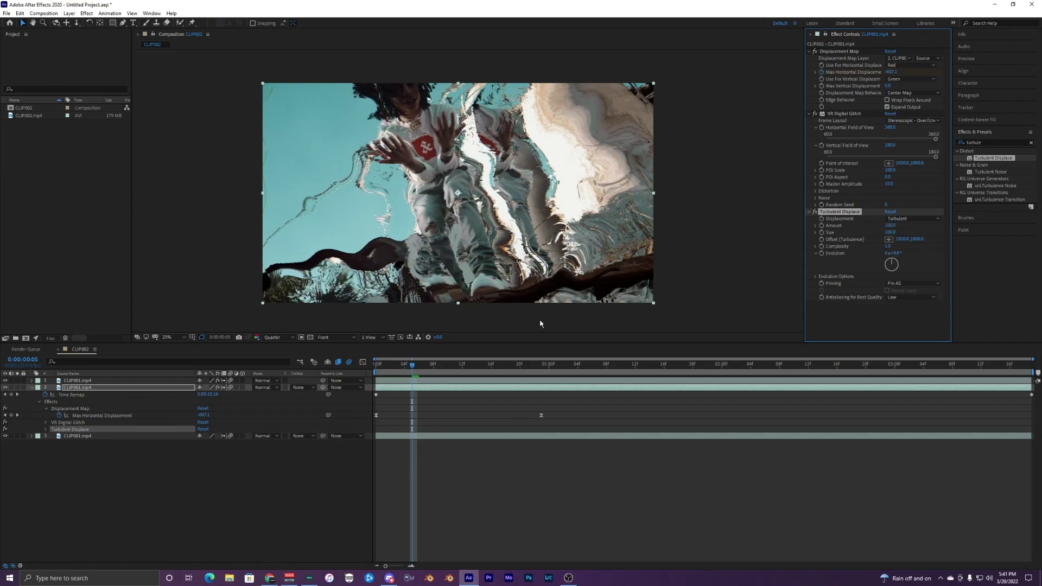
Try a different Turbulent Displace Size and set it back to 100
{"action": "left_click_drag", "start_coordinate": [890, 232], "coordinate": [1001, 234]}
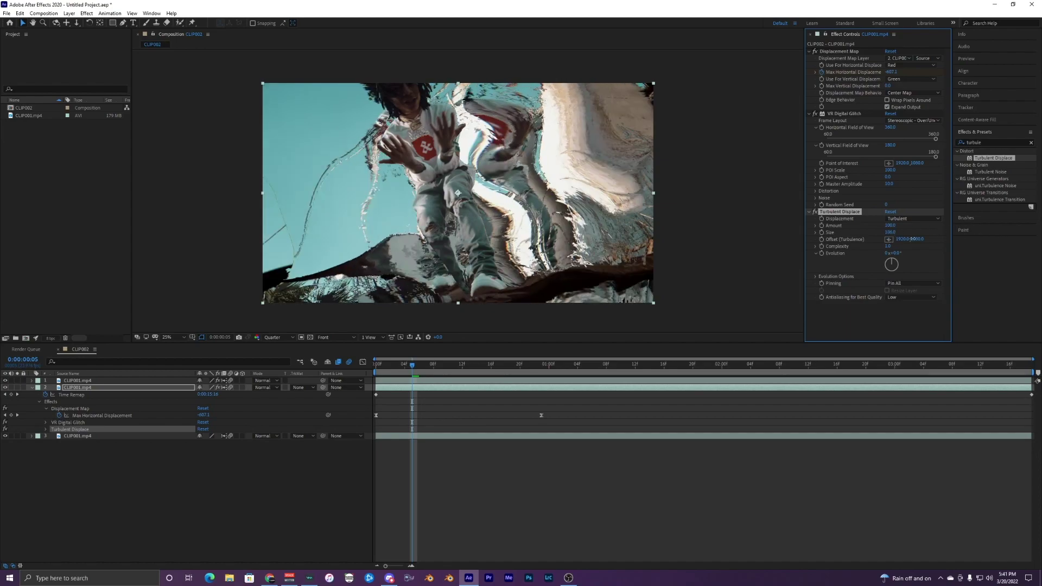
{"action": "left_click_drag", "start_coordinate": [913, 239], "coordinate": [889, 234]}
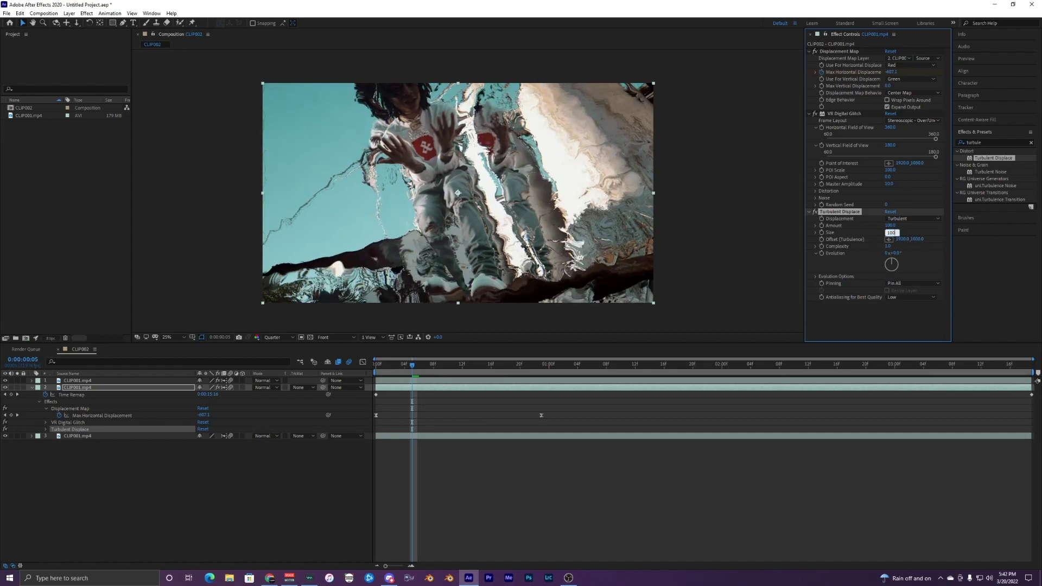
{"action": "key", "text": "Return"}
Preview the turbulent distortion from the first frame and examine the warped image around frame 0:00:01:22
{"action": "left_click_drag", "start_coordinate": [413, 367], "coordinate": [306, 364]}
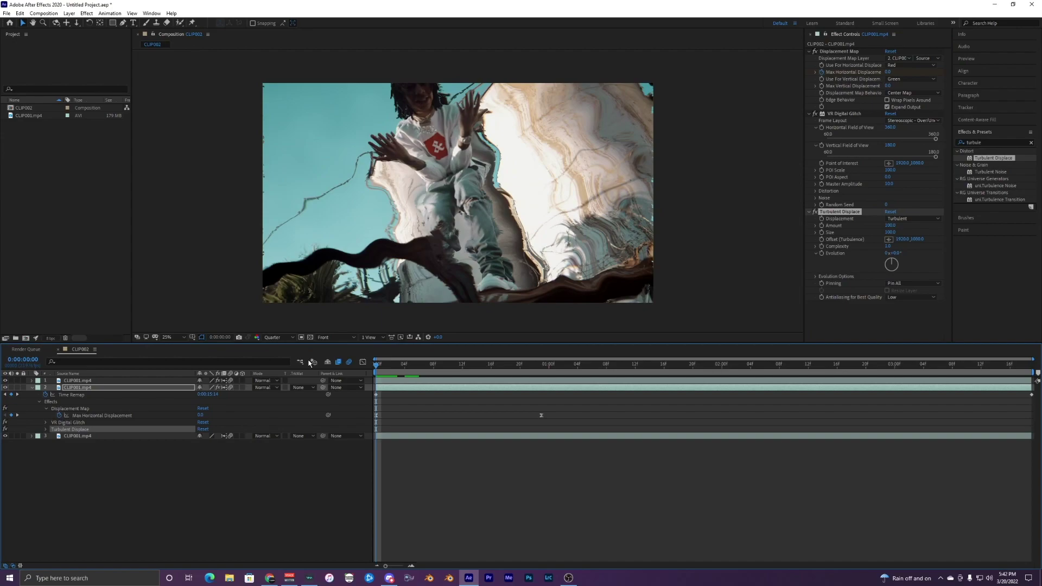
{"action": "key", "text": "space"}
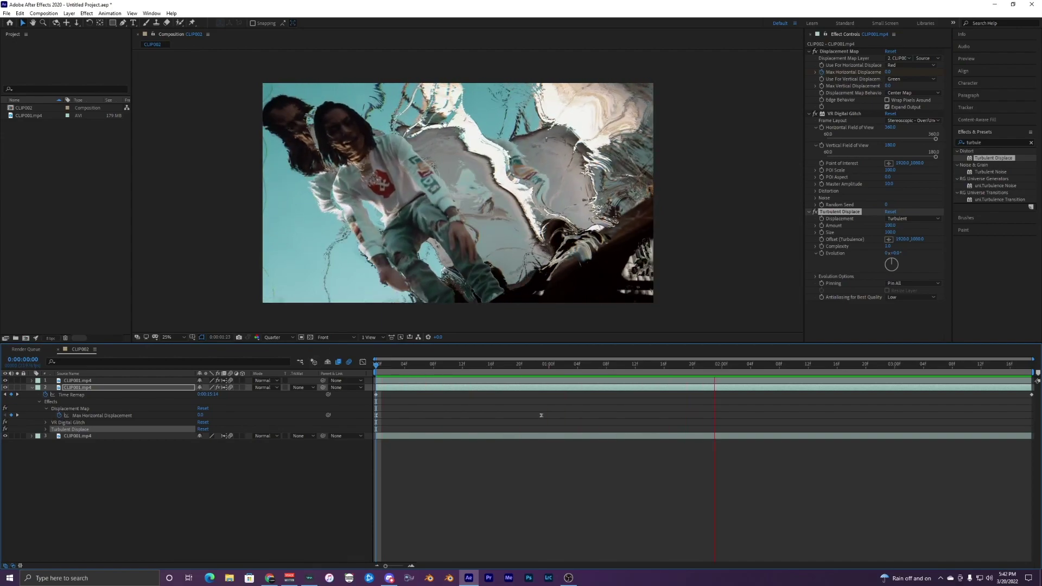
{"action": "key", "text": "space"}
{"action": "scroll", "coordinate": [415, 121], "scroll_direction": "up", "scroll_amount": 1}
{"action": "left_click_drag", "start_coordinate": [414, 121], "coordinate": [456, 263]}
{"action": "scroll", "coordinate": [428, 164], "scroll_direction": "down", "scroll_amount": 1}
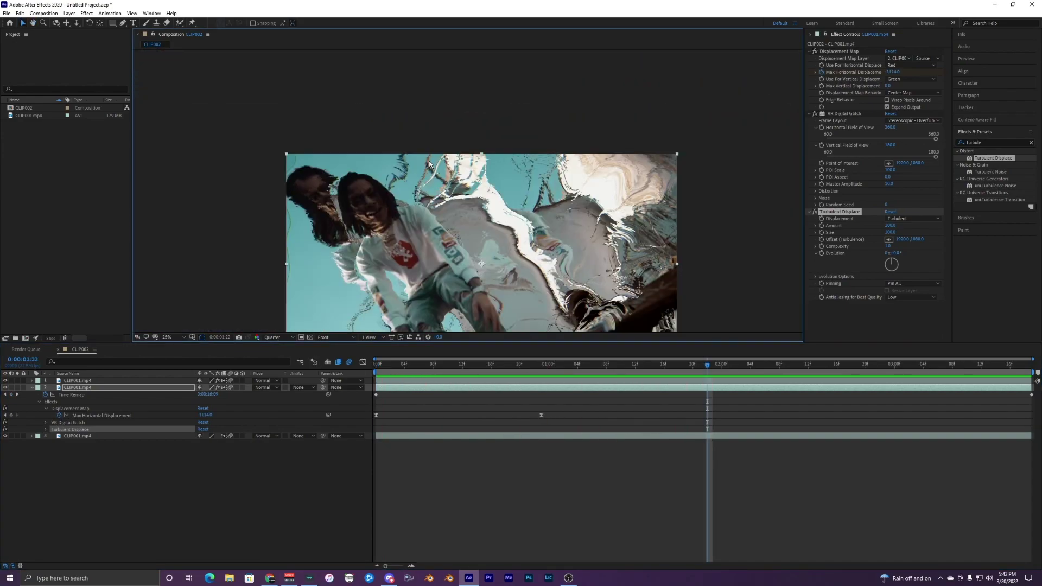
{"action": "scroll", "coordinate": [429, 164], "scroll_direction": "down", "scroll_amount": 1}
{"action": "left_click_drag", "start_coordinate": [538, 201], "coordinate": [477, 158]}
{"action": "scroll", "coordinate": [500, 163], "scroll_direction": "up", "scroll_amount": 1}
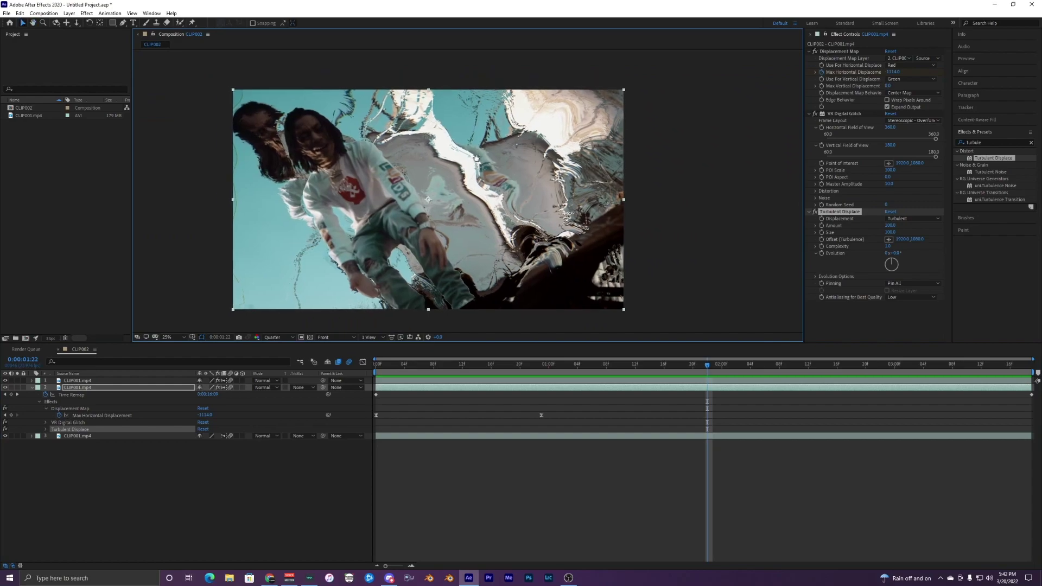
{"action": "scroll", "coordinate": [476, 158], "scroll_direction": "up", "scroll_amount": 2}
{"action": "scroll", "coordinate": [459, 195], "scroll_direction": "down", "scroll_amount": 2}
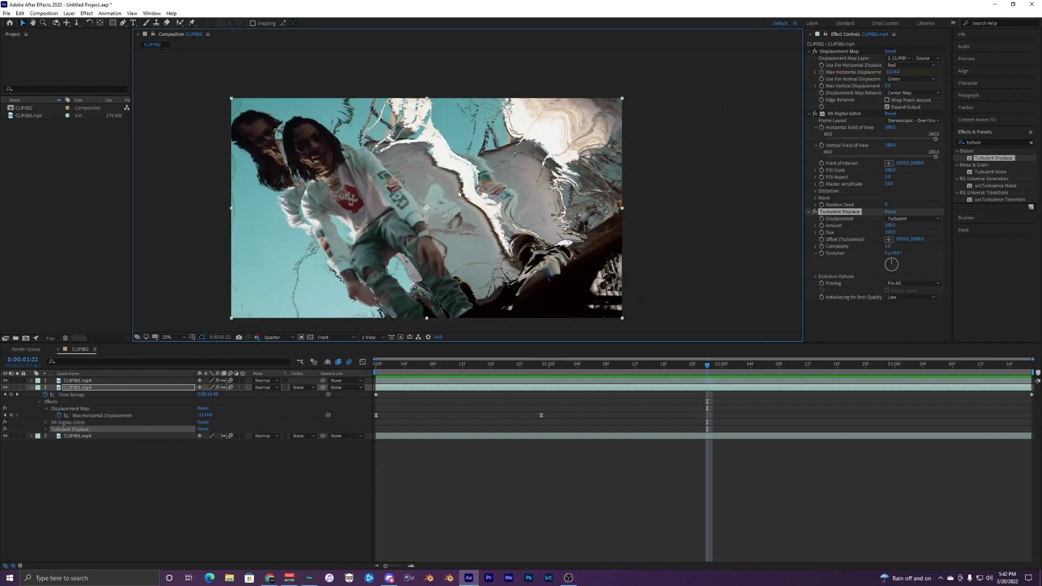
Try the Twist, Twist Smoother and Vertical Displacement types in Turbulent Displace, and return to Turbulent
{"action": "left_click", "coordinate": [918, 218]}
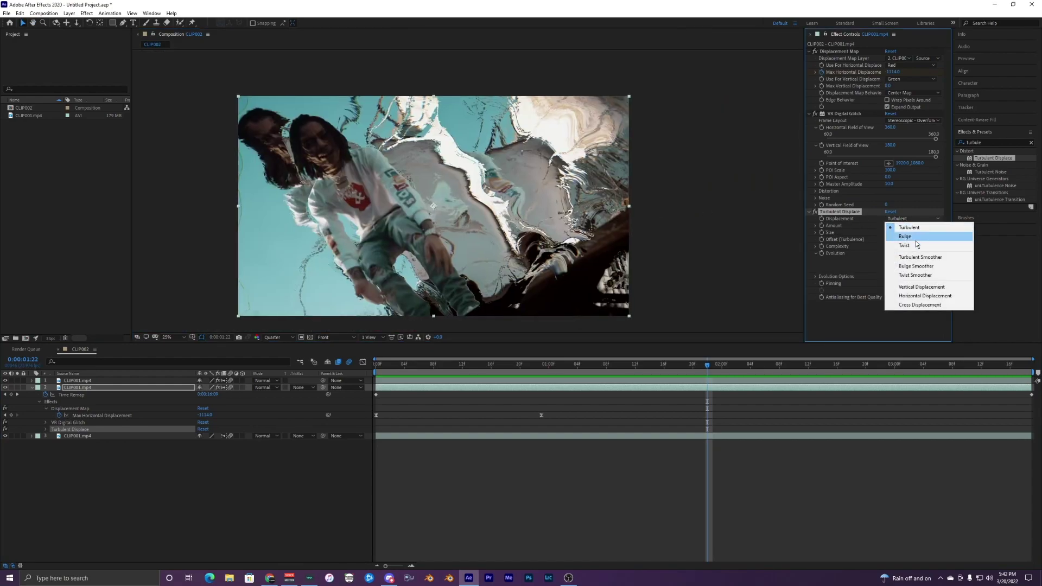
{"action": "left_click", "coordinate": [916, 245]}
{"action": "left_click", "coordinate": [913, 219]}
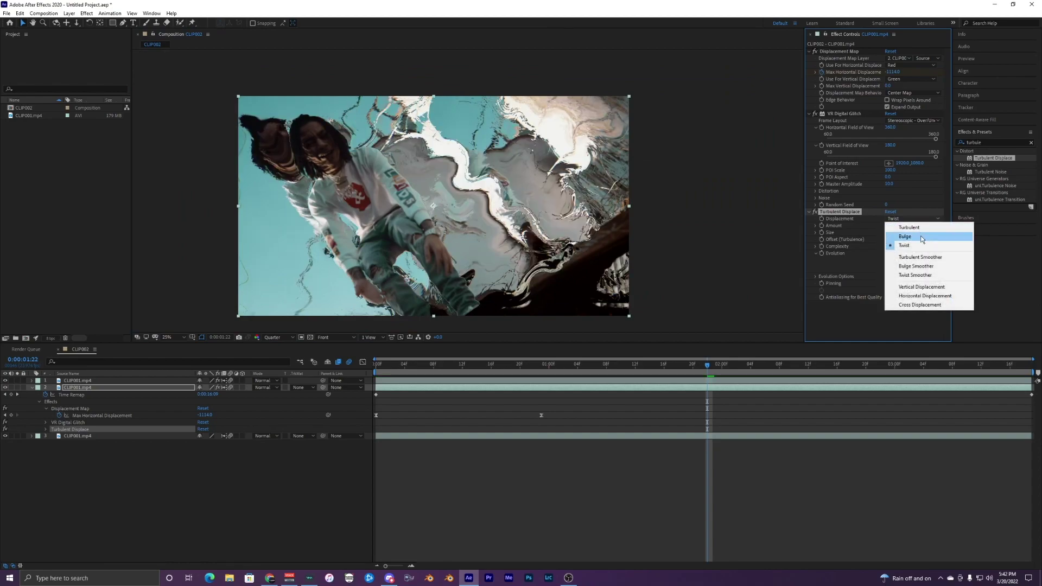
{"action": "left_click", "coordinate": [915, 276]}
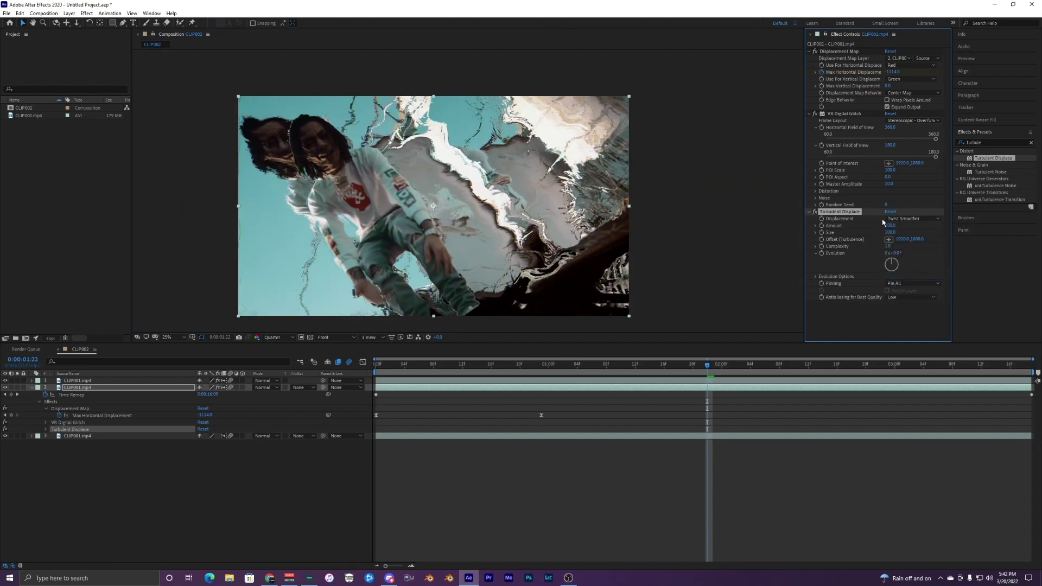
{"action": "left_click", "coordinate": [901, 219]}
{"action": "left_click", "coordinate": [928, 289]}
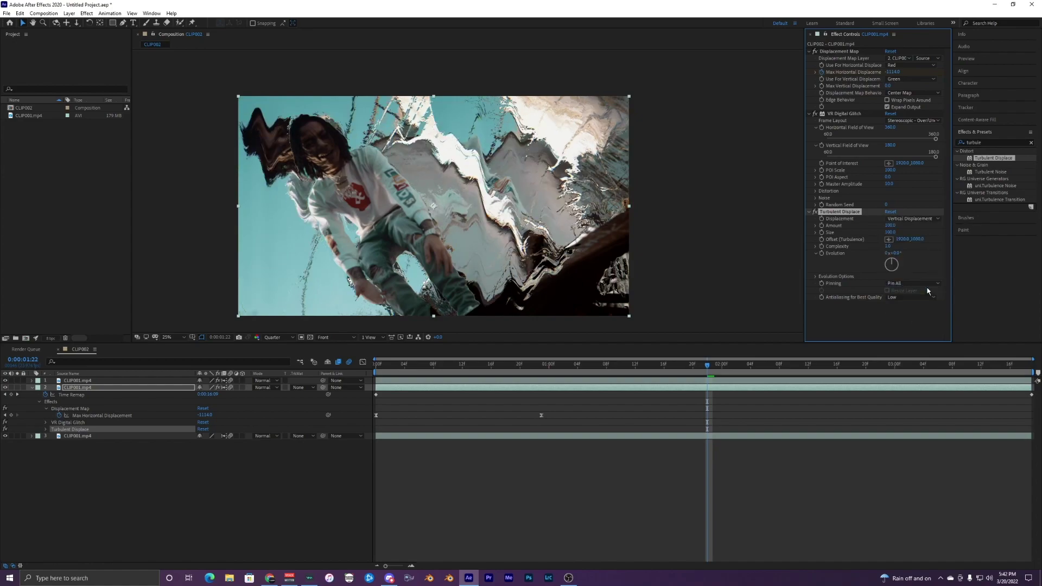
{"action": "left_click", "coordinate": [906, 219]}
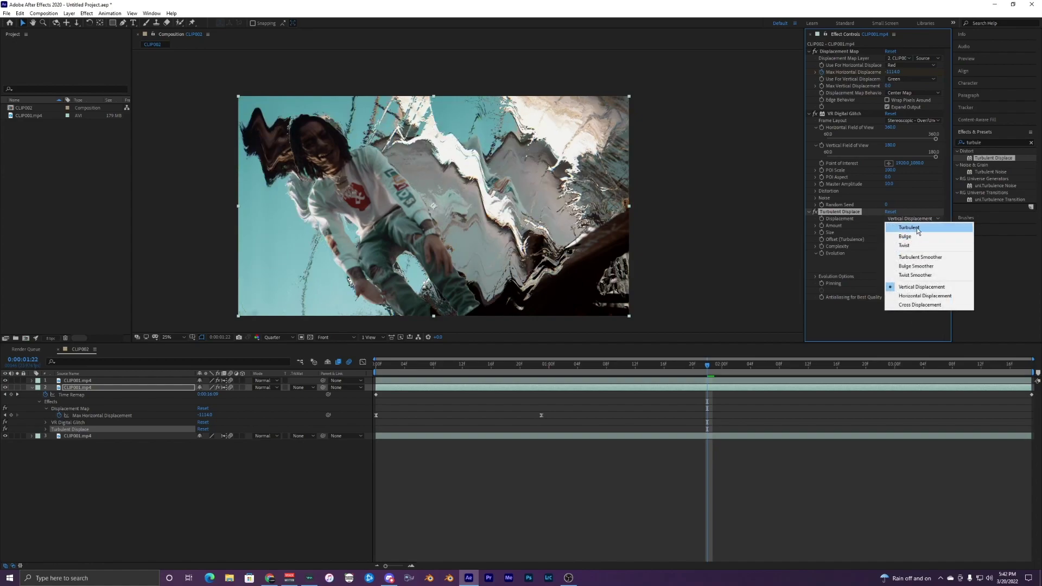
{"action": "left_click", "coordinate": [917, 227]}
Replay the composition from the start to review the Turbulent displacement type
{"action": "left_click_drag", "start_coordinate": [670, 233], "coordinate": [710, 214]}
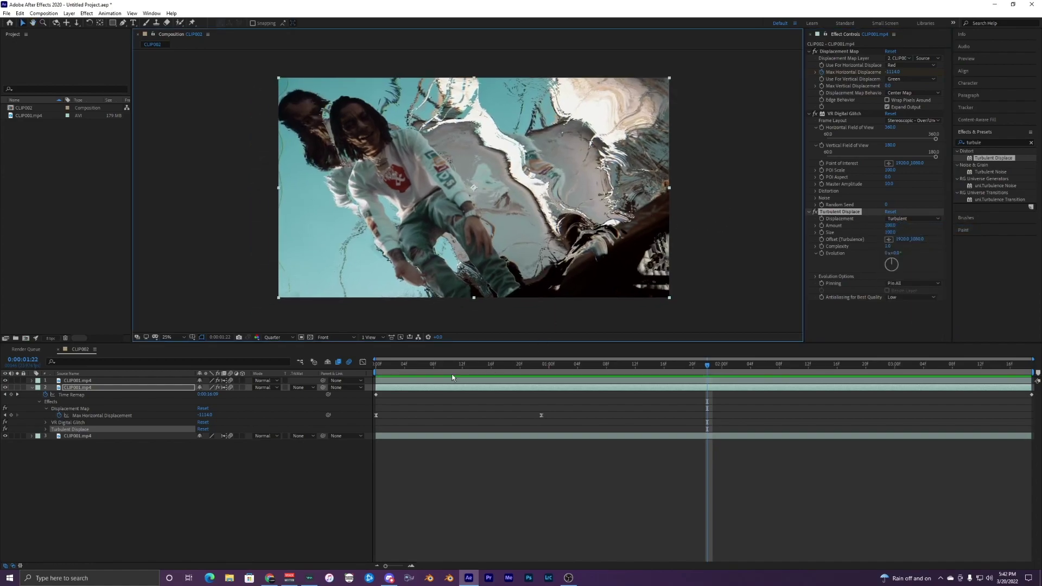
{"action": "left_click_drag", "start_coordinate": [452, 367], "coordinate": [284, 354]}
{"action": "key", "text": "space"}
{"action": "scroll", "coordinate": [412, 287], "scroll_direction": "down", "scroll_amount": 1}
{"action": "key", "text": "space"}
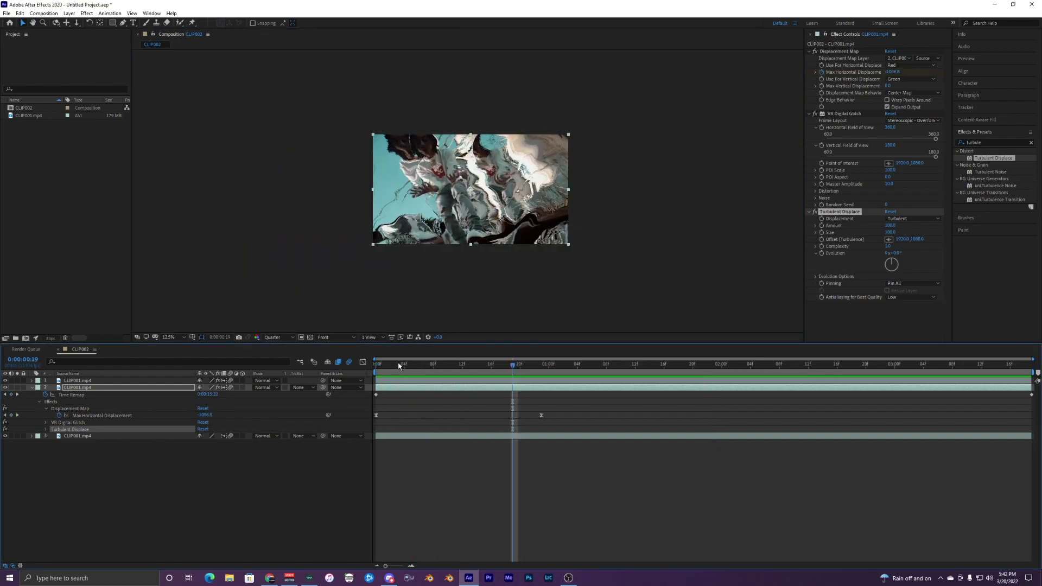
At the first frame, keyframe the Turbulent Displace Amount at 0
{"action": "key", "text": "space"}
{"action": "left_click_drag", "start_coordinate": [890, 232], "coordinate": [847, 232]}
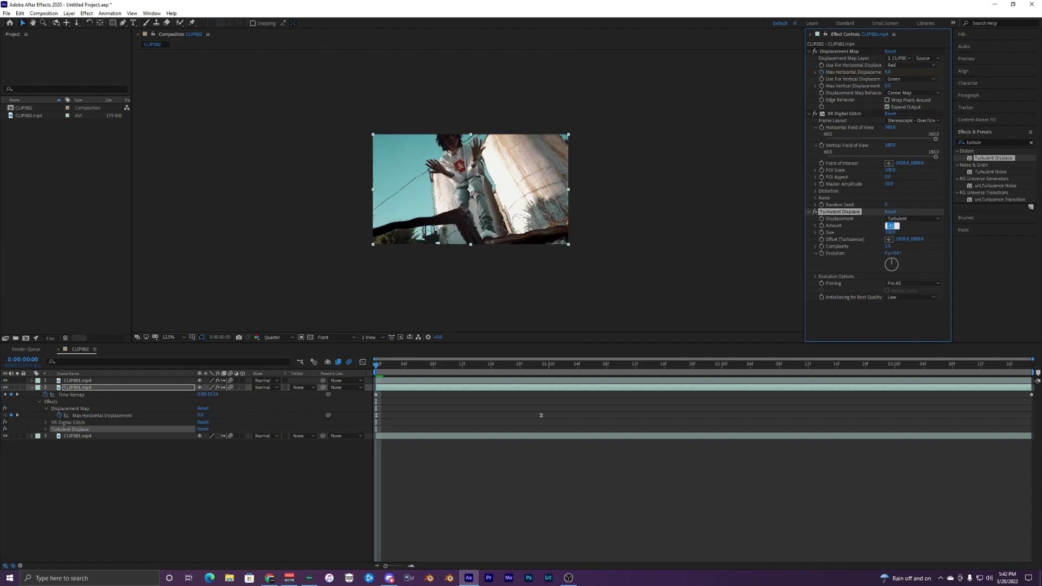
{"action": "type", "text": "0"}
{"action": "key", "text": "Return"}
At frame 23, raise the Turbulent Displace Amount to add a second keyframe, and preview the animation from the start
{"action": "left_click_drag", "start_coordinate": [378, 364], "coordinate": [545, 375]}
{"action": "left_click", "coordinate": [894, 231]}
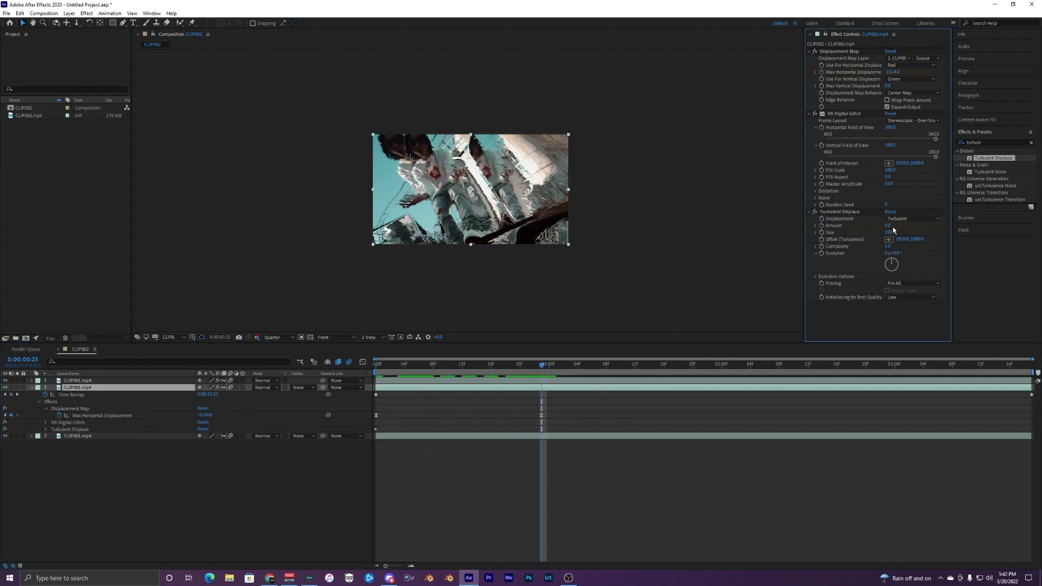
{"action": "key", "text": "Return"}
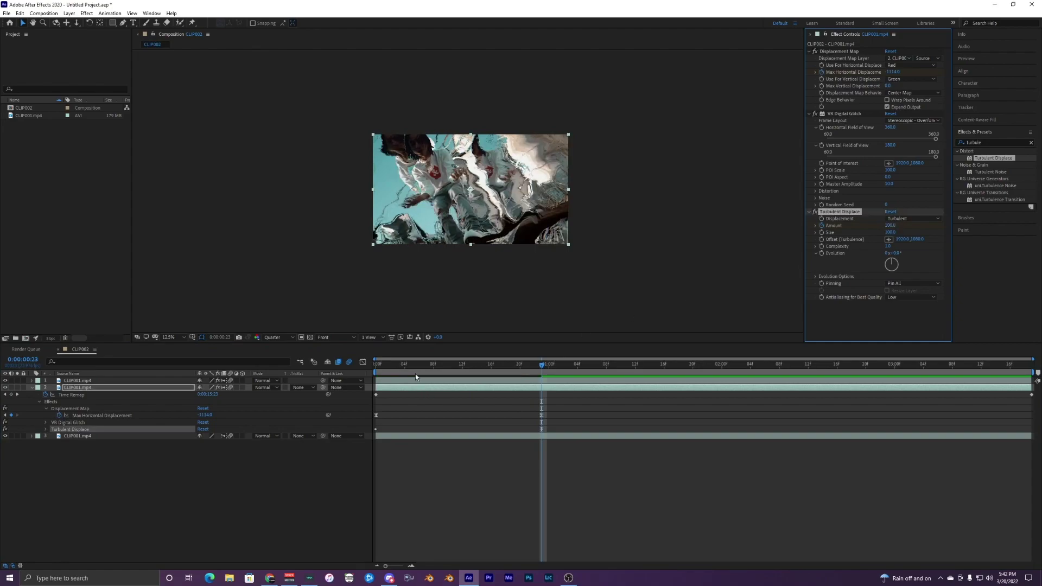
{"action": "left_click_drag", "start_coordinate": [407, 366], "coordinate": [296, 361]}
{"action": "key", "text": "space"}
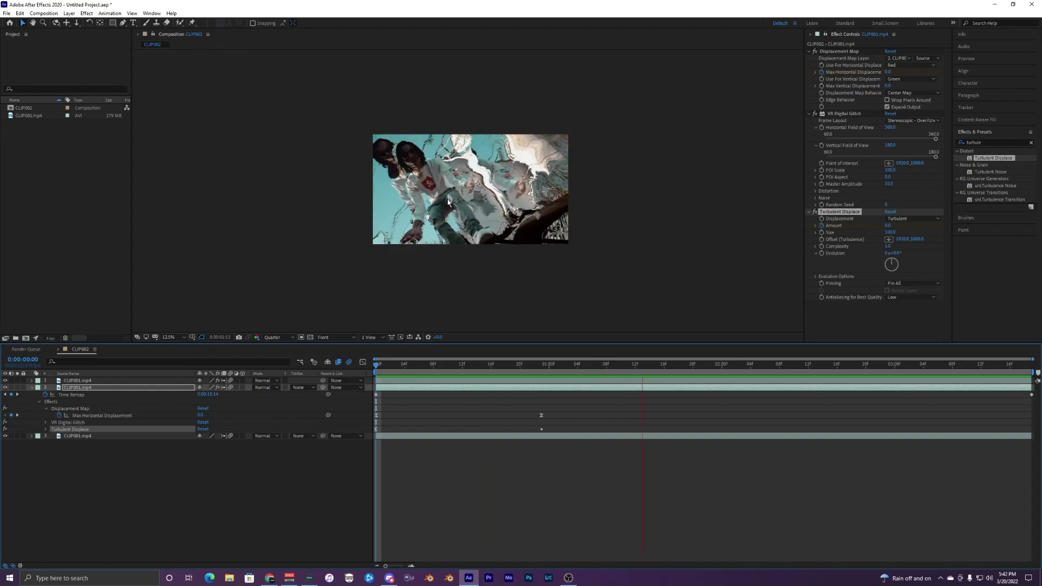
Apply the Optics Compensation effect to the middle CLIP001 layer and go to frame 23
{"action": "key", "text": "space"}
{"action": "scroll", "coordinate": [472, 199], "scroll_direction": "up", "scroll_amount": 2}
{"action": "left_click", "coordinate": [991, 140]}
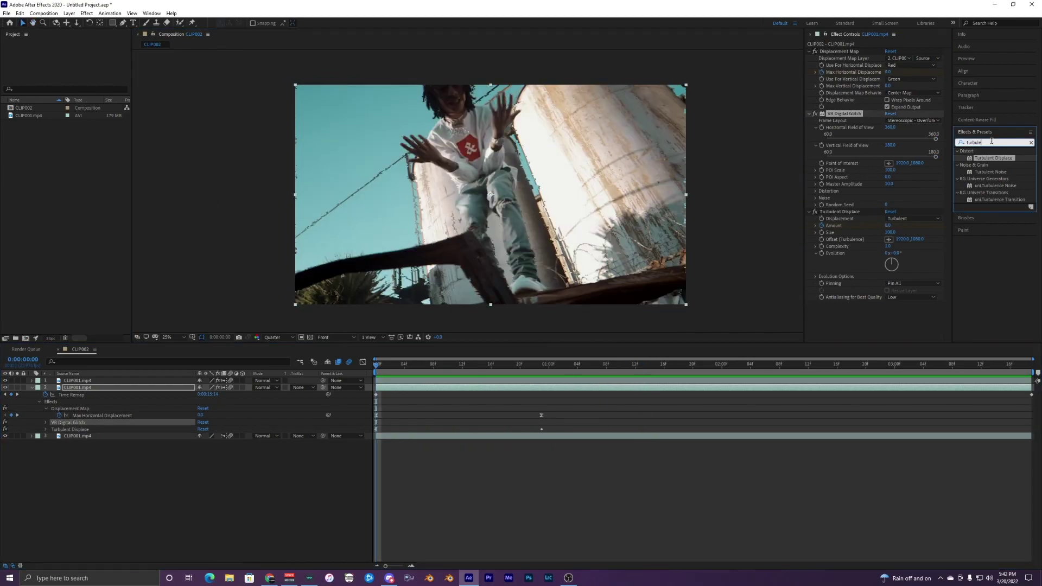
{"action": "type", "text": "optics"}
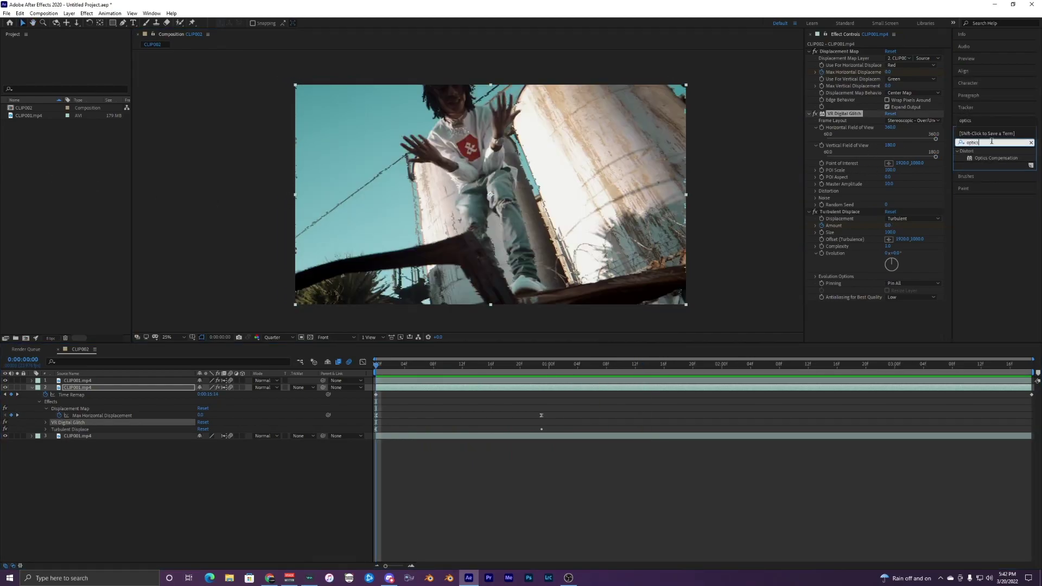
{"action": "left_click", "coordinate": [986, 158]}
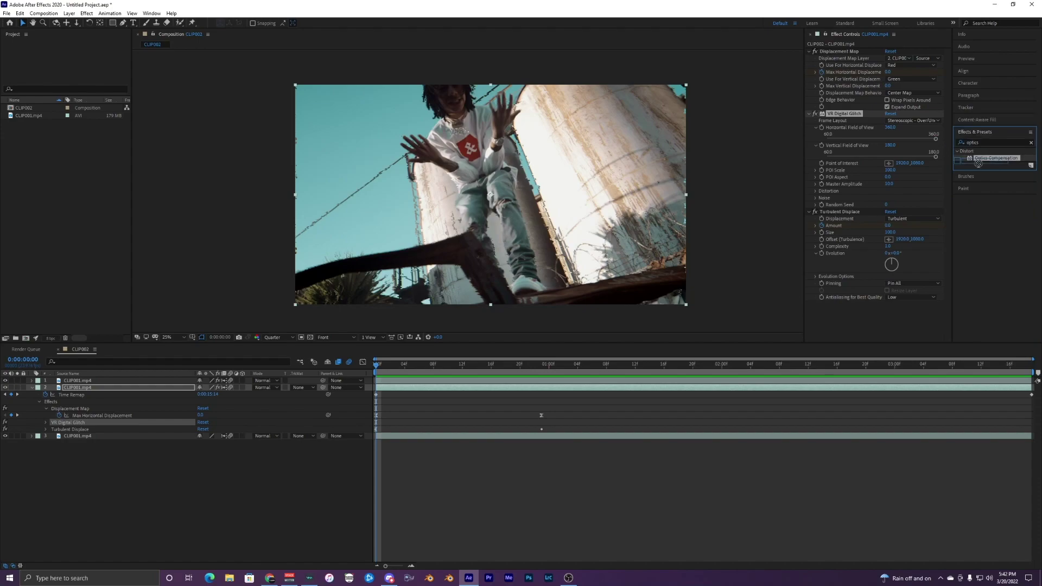
{"action": "left_click_drag", "start_coordinate": [979, 163], "coordinate": [541, 365]}
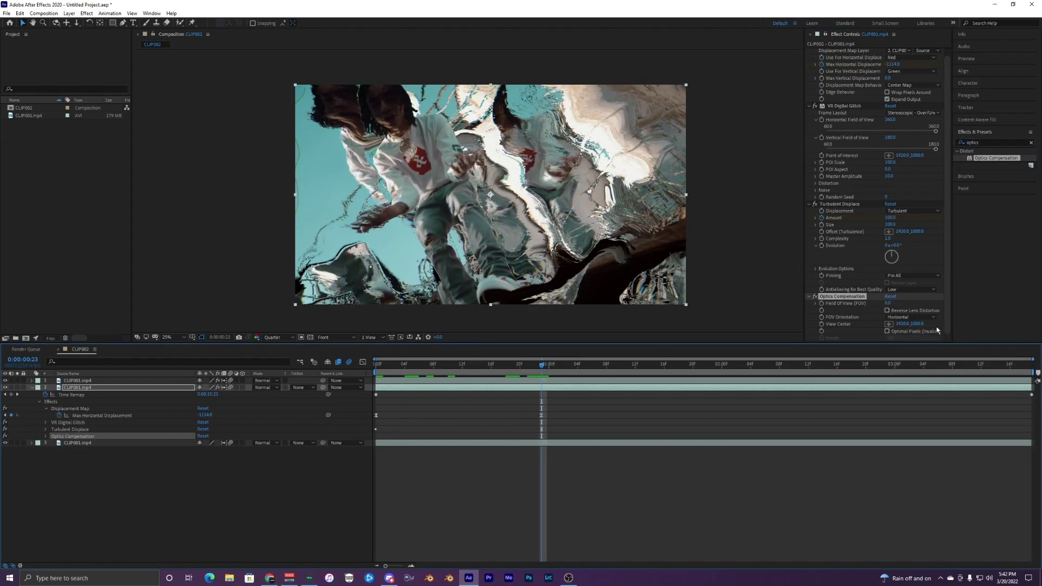
Turn on Reverse Lens Distortion in Optics Compensation and set the Field of View to 50
{"action": "left_click", "coordinate": [888, 311]}
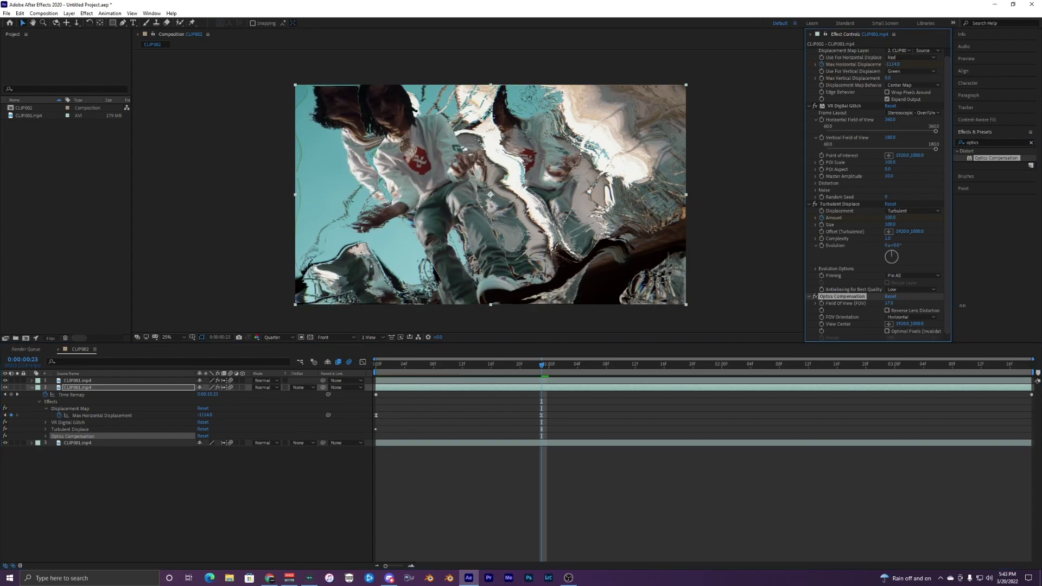
{"action": "left_click_drag", "start_coordinate": [870, 309], "coordinate": [948, 314]}
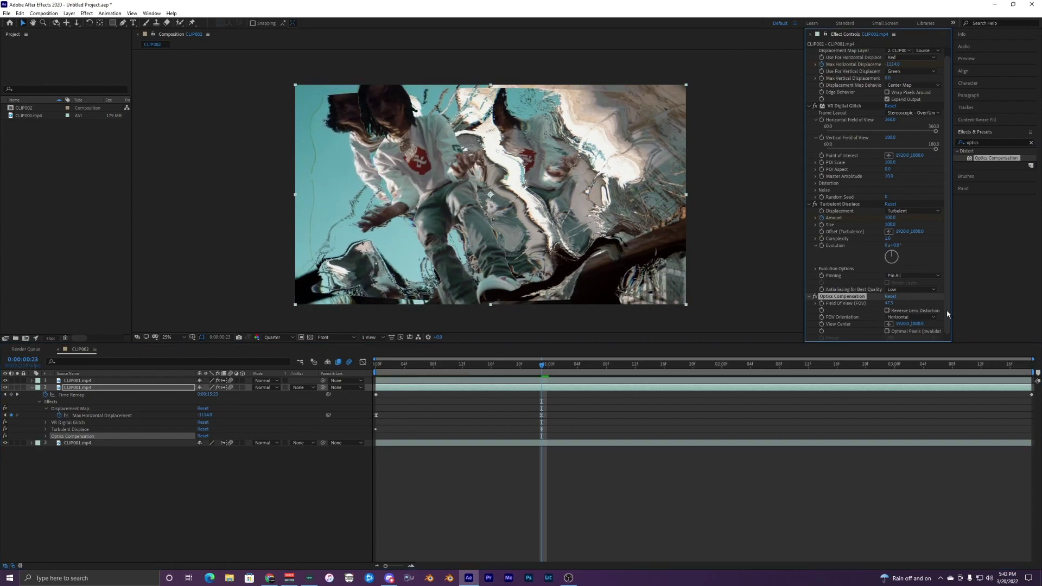
{"action": "left_click", "coordinate": [887, 310]}
{"action": "left_click_drag", "start_coordinate": [889, 303], "coordinate": [864, 309]}
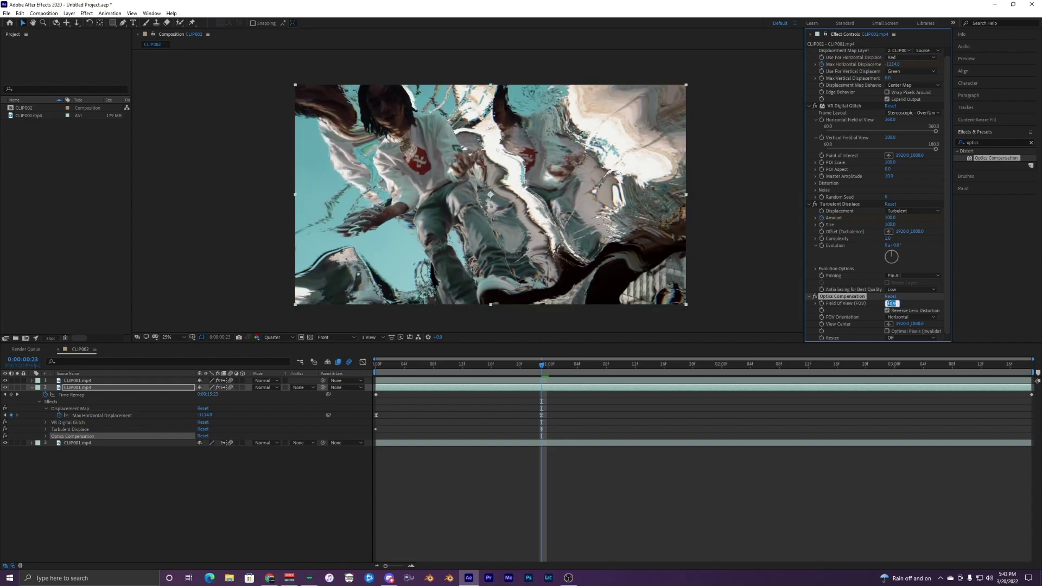
{"action": "left_click", "coordinate": [890, 304]}
{"action": "type", "text": "50"}
{"action": "key", "text": "Return"}
Play the composition from the start to review the reversed lens distortion
{"action": "scroll", "coordinate": [643, 174], "scroll_direction": "down", "scroll_amount": 1}
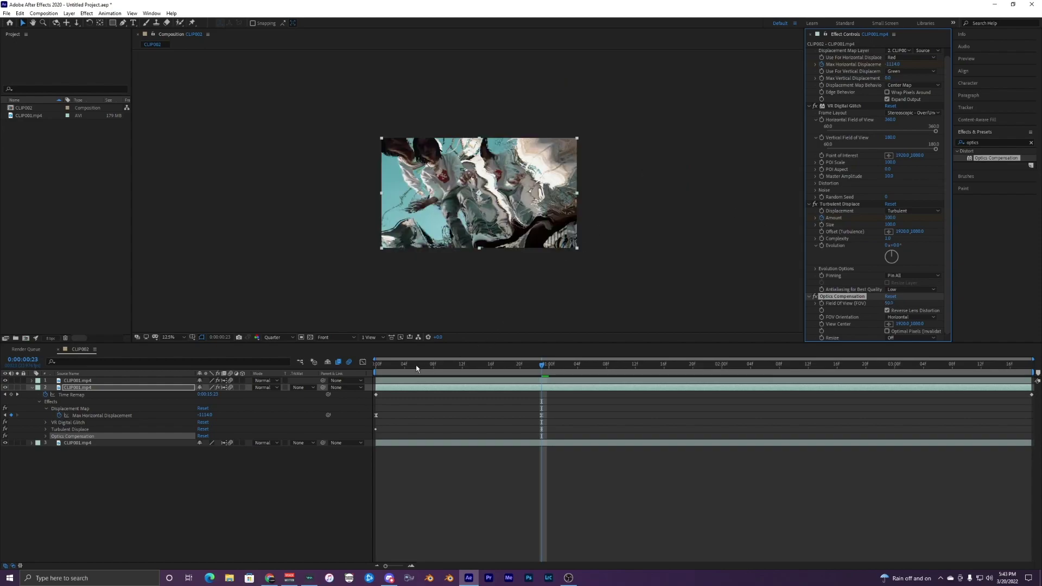
{"action": "left_click_drag", "start_coordinate": [416, 368], "coordinate": [321, 351]}
{"action": "key", "text": "space"}
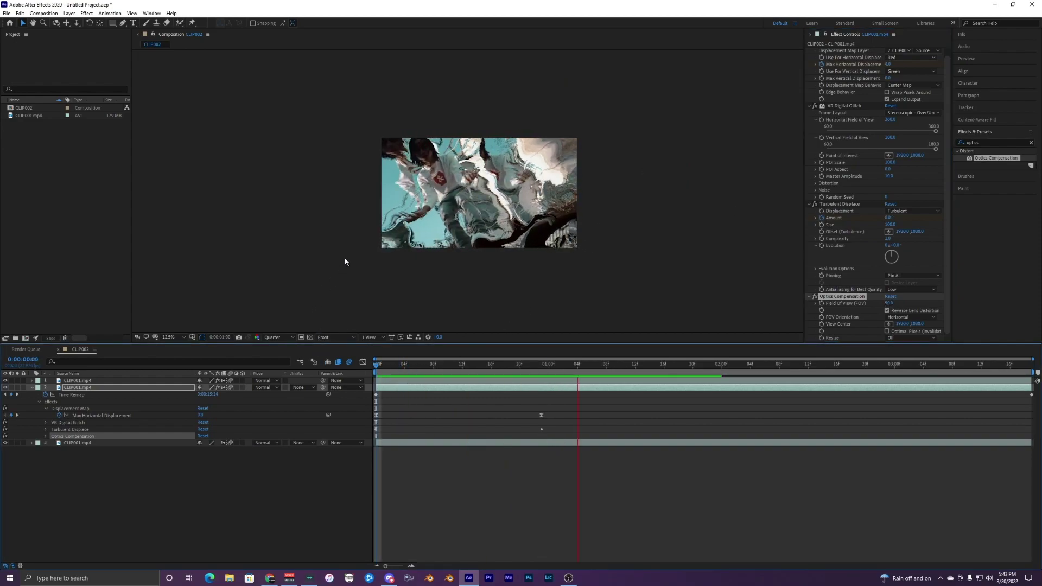
Keyframe the Optics Compensation Field of View at 0 on the first frame and at 50 on frame 23
{"action": "left_click_drag", "start_coordinate": [889, 304], "coordinate": [896, 305]}
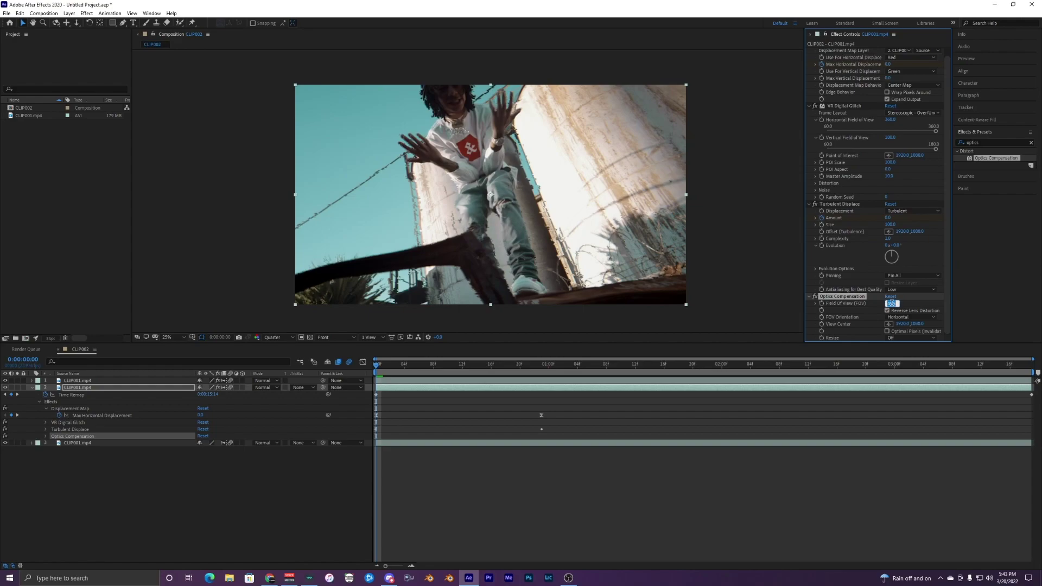
{"action": "key", "text": "Return"}
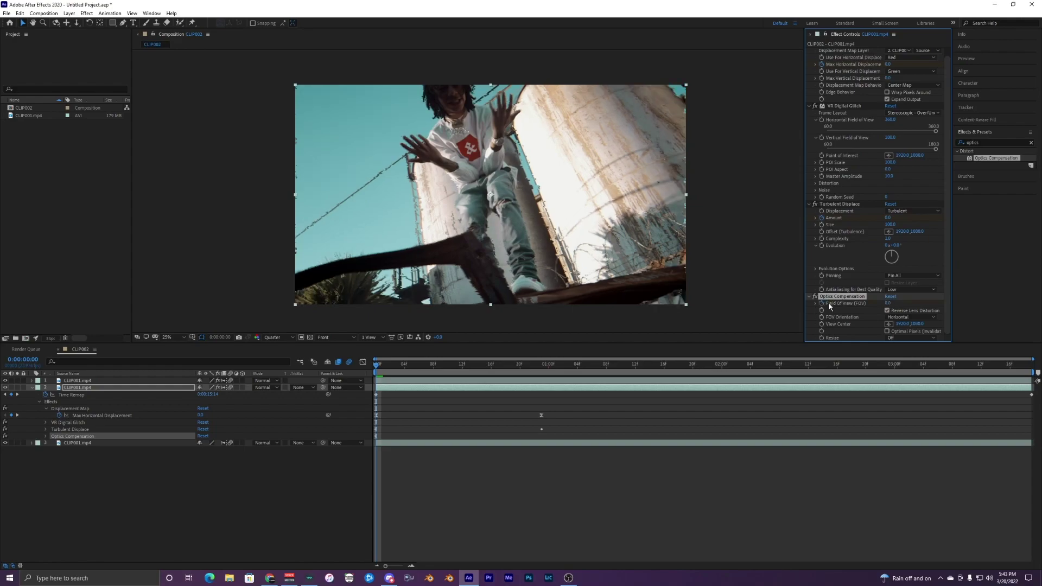
{"action": "left_click_drag", "start_coordinate": [419, 367], "coordinate": [540, 367]}
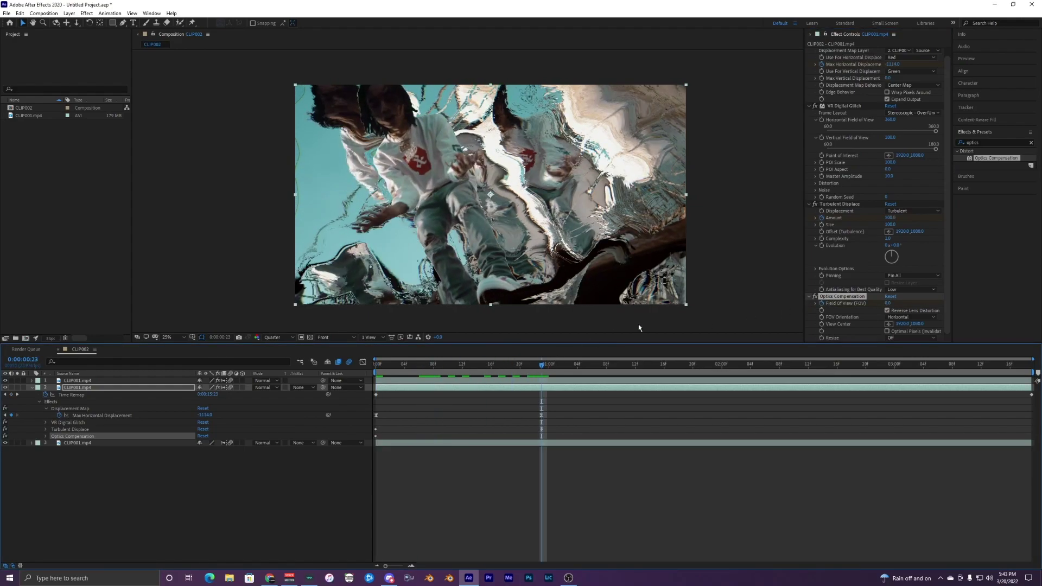
{"action": "left_click", "coordinate": [887, 304]}
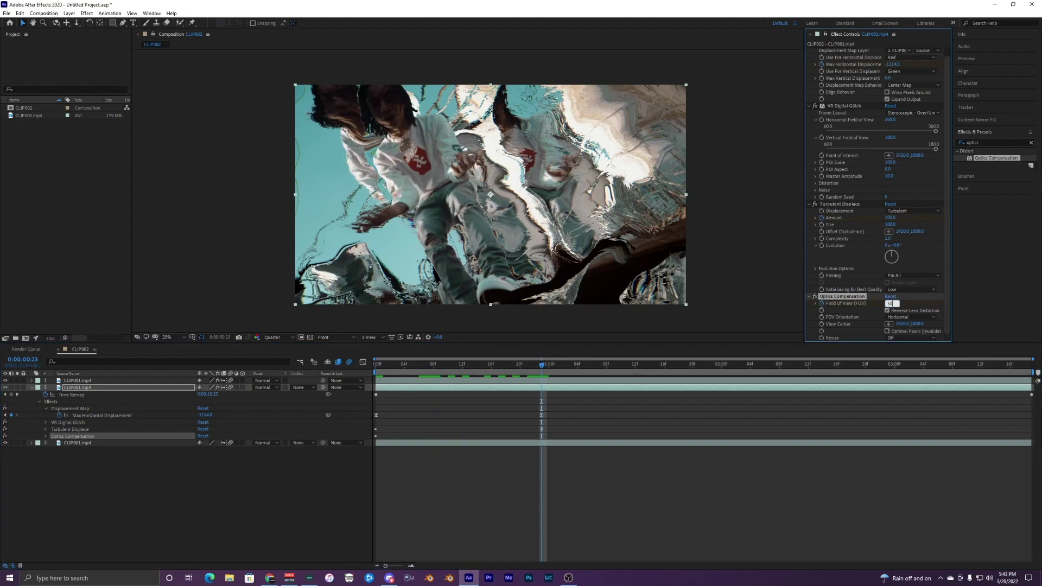
{"action": "key", "text": "Return"}
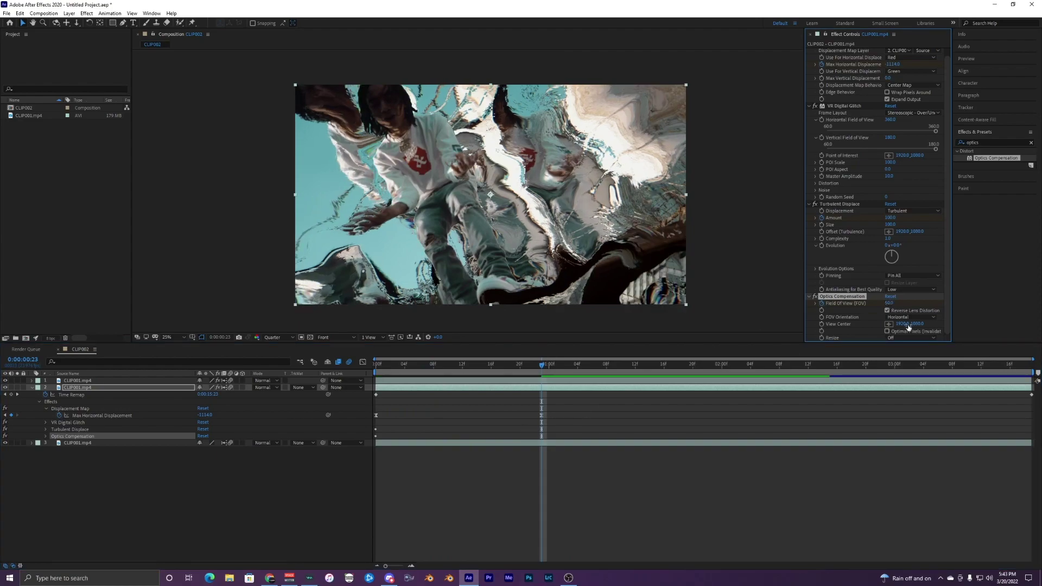
Preview the animated Field of View from the first frame
{"action": "left_click_drag", "start_coordinate": [564, 367], "coordinate": [290, 366]}
{"action": "key", "text": "space"}
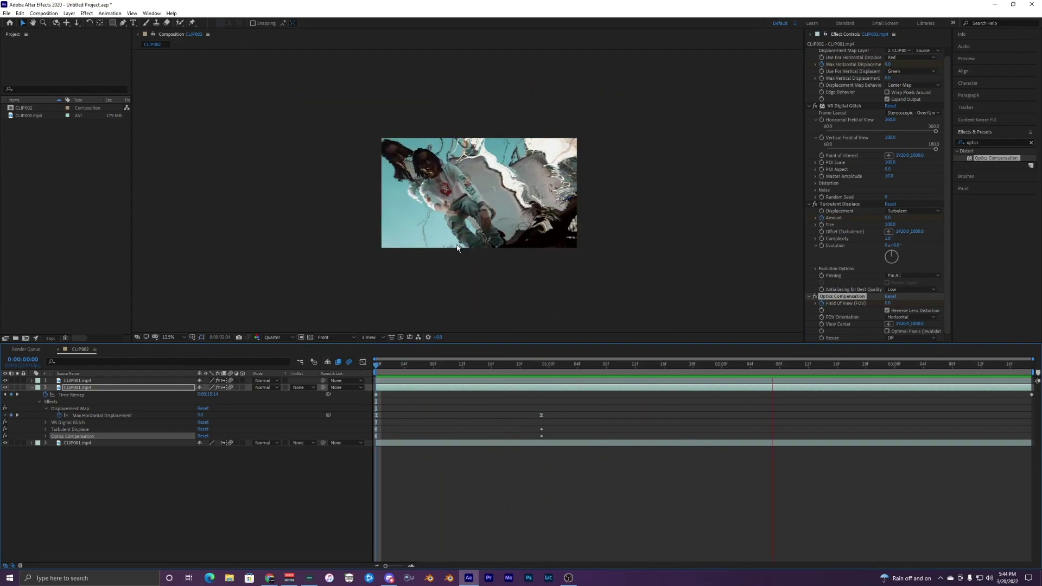
{"action": "key", "text": "space"}
Apply the Stylize Glow effect to the middle CLIP001 layer and increase its Glow Radius and Glow Threshold
{"action": "left_click", "coordinate": [986, 142]}
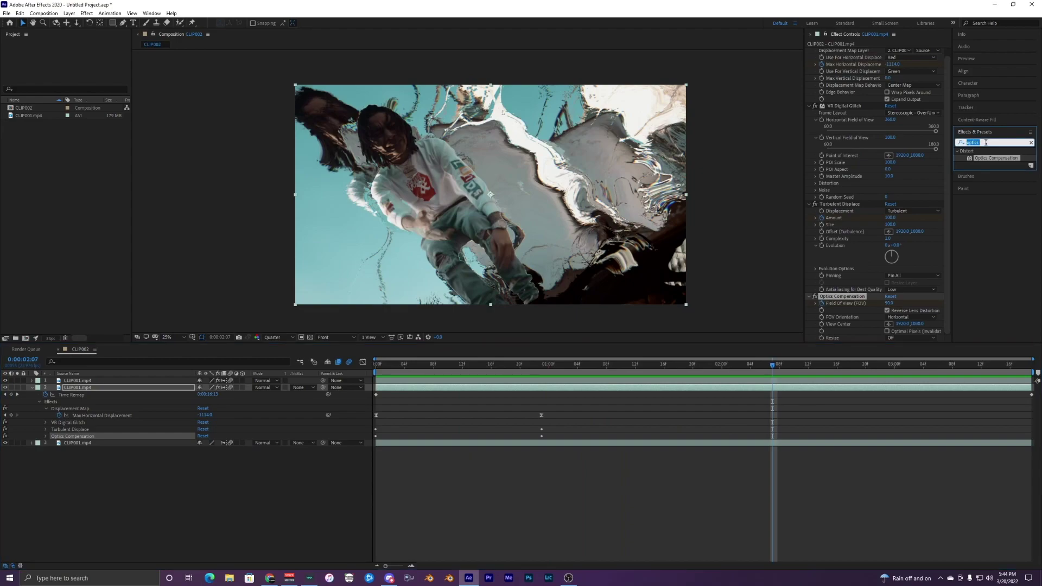
{"action": "type", "text": "glow"}
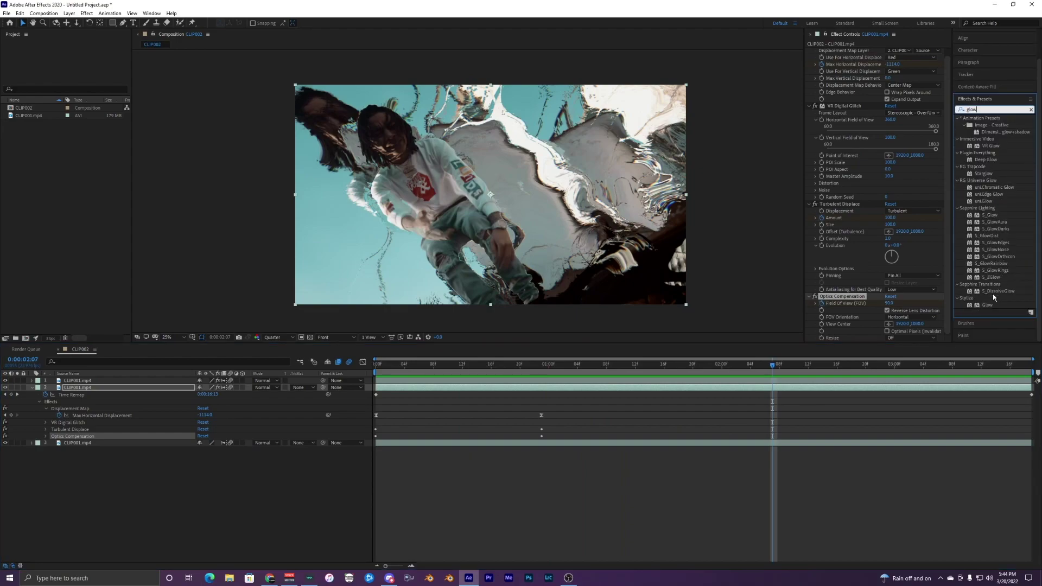
{"action": "left_click_drag", "start_coordinate": [988, 305], "coordinate": [668, 391]}
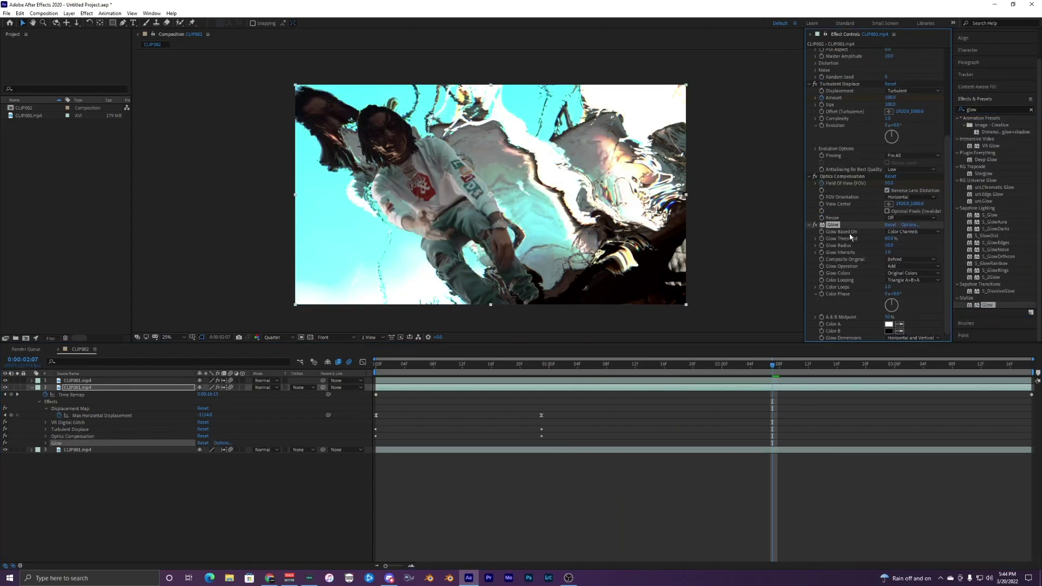
{"action": "left_click_drag", "start_coordinate": [887, 241], "coordinate": [1031, 248]}
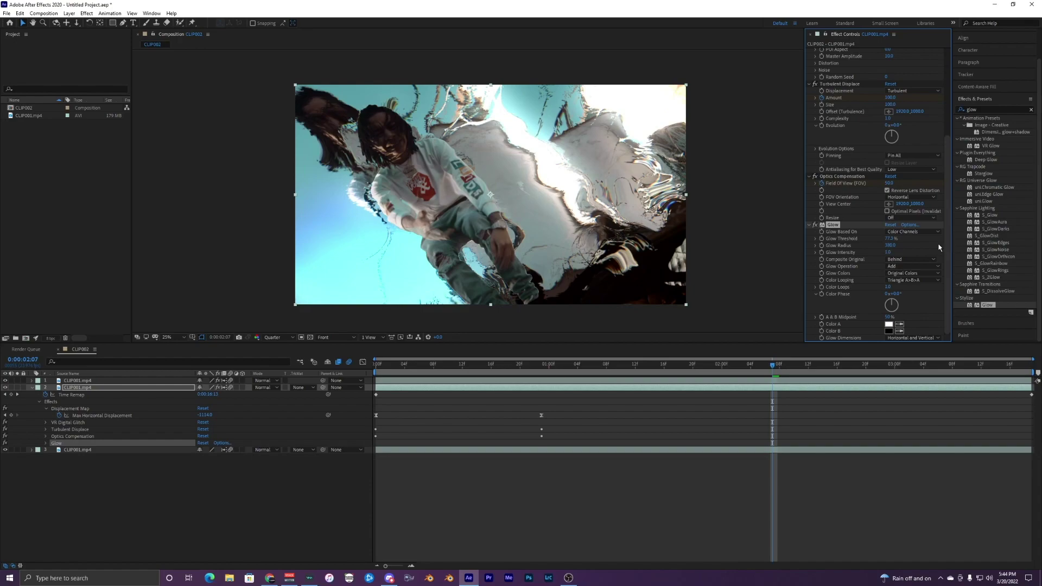
{"action": "left_click_drag", "start_coordinate": [890, 239], "coordinate": [912, 239]}
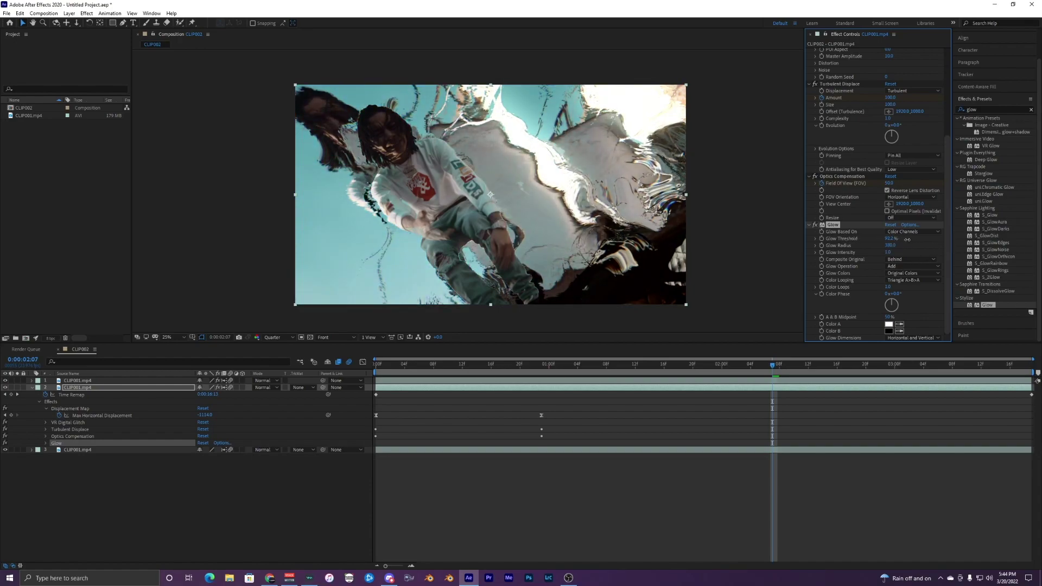
{"action": "left_click_drag", "start_coordinate": [907, 240], "coordinate": [902, 239]}
Play the composition from the start to review the glow on the distorted footage
{"action": "key", "text": "space"}
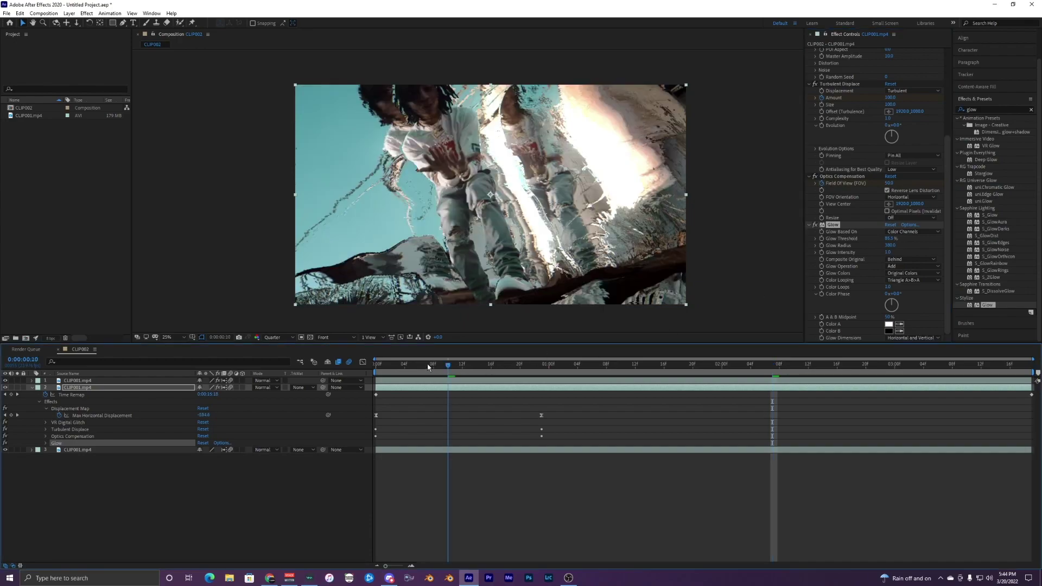
{"action": "left_click_drag", "start_coordinate": [678, 334], "coordinate": [330, 210]}
{"action": "scroll", "coordinate": [330, 210], "scroll_direction": "down", "scroll_amount": 1}
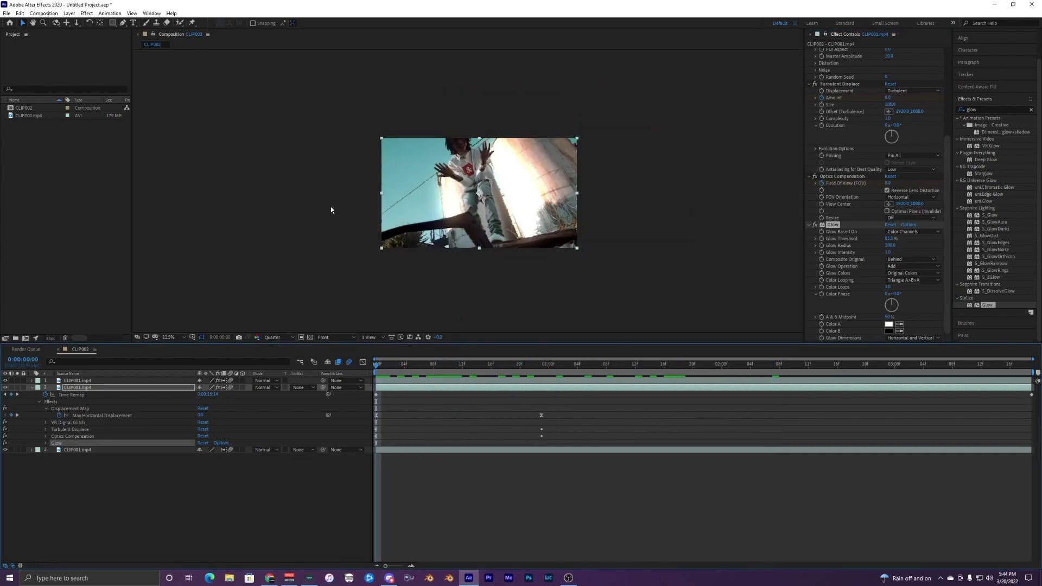
{"action": "key", "text": "space"}
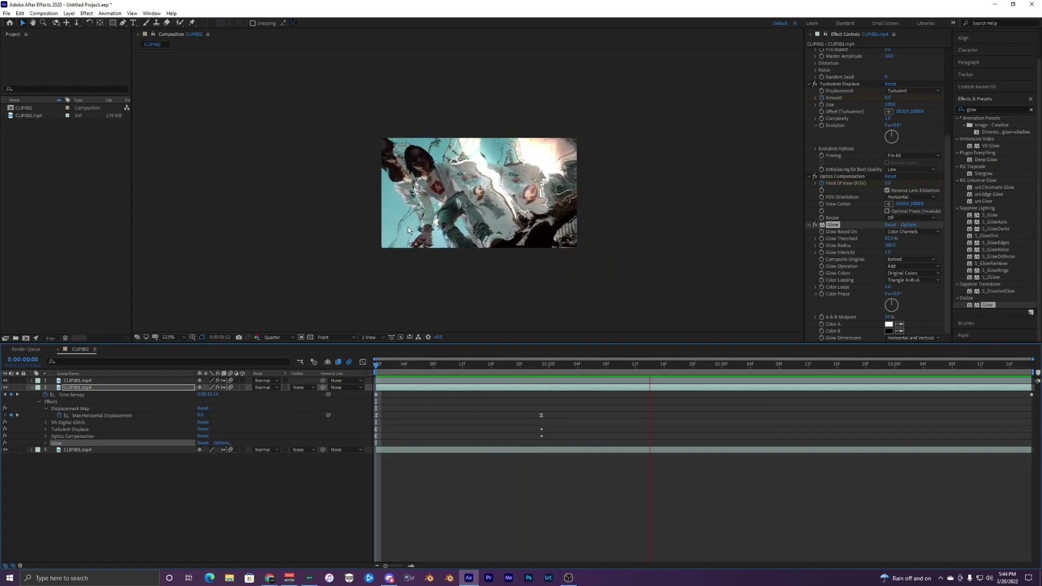
{"action": "key", "text": "space"}
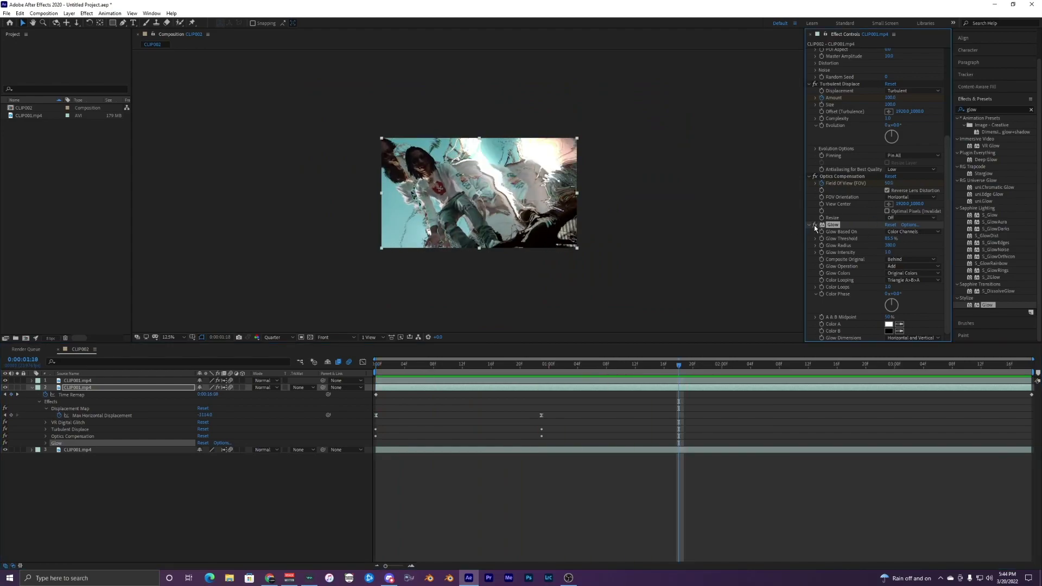
Remove the Glow effect from the middle CLIP001 layer
{"action": "scroll", "coordinate": [533, 232], "scroll_direction": "up", "scroll_amount": 1}
{"action": "key", "text": "space"}
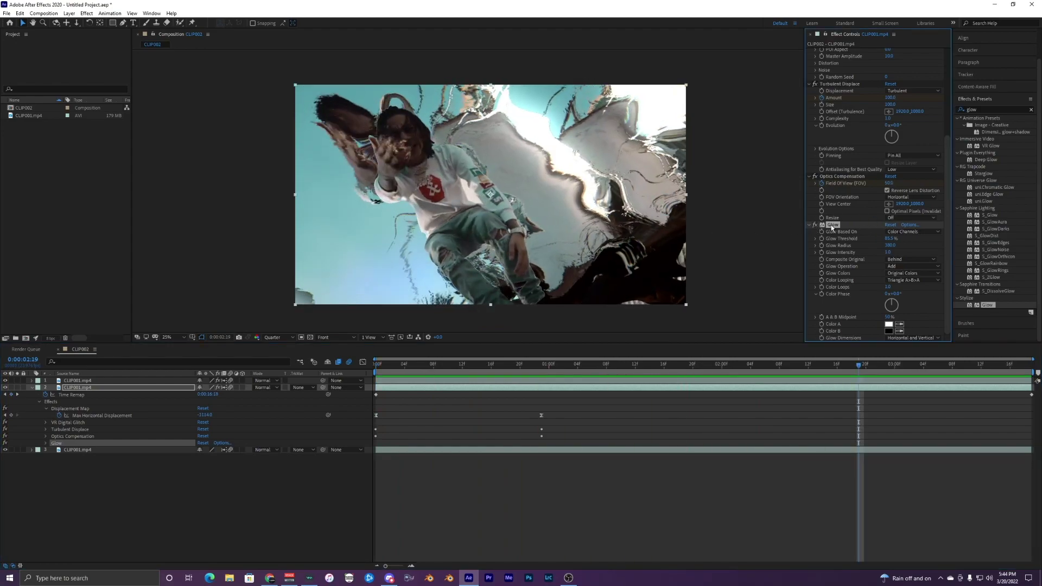
{"action": "key", "text": "Delete"}
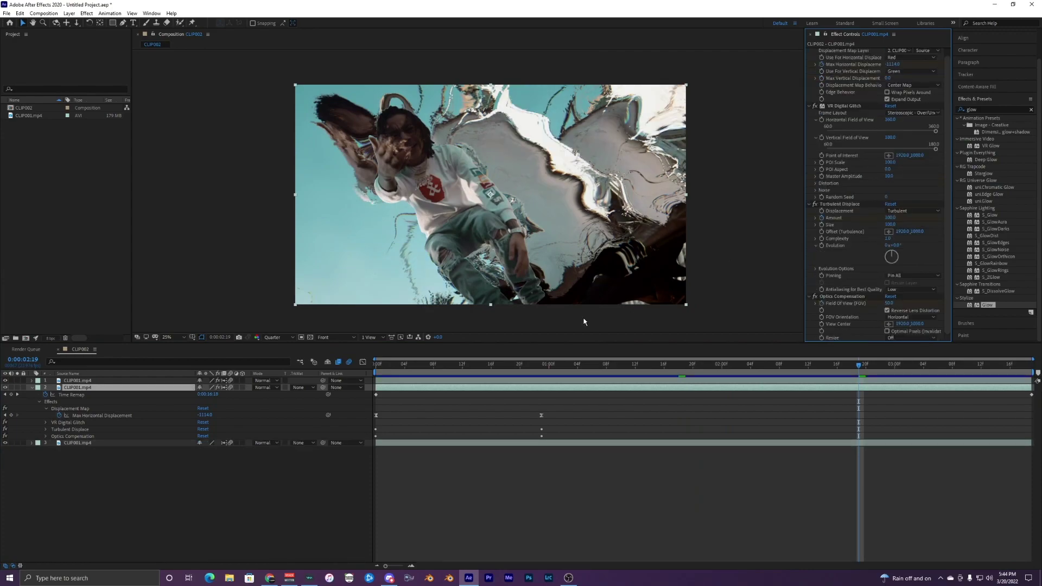
At 0:00:01:04, alternately select the middle and bottom CLIP001 layers to compare the effects applied to each
{"action": "left_click", "coordinate": [578, 365]}
{"action": "left_click", "coordinate": [579, 443]}
{"action": "left_click", "coordinate": [580, 387]}
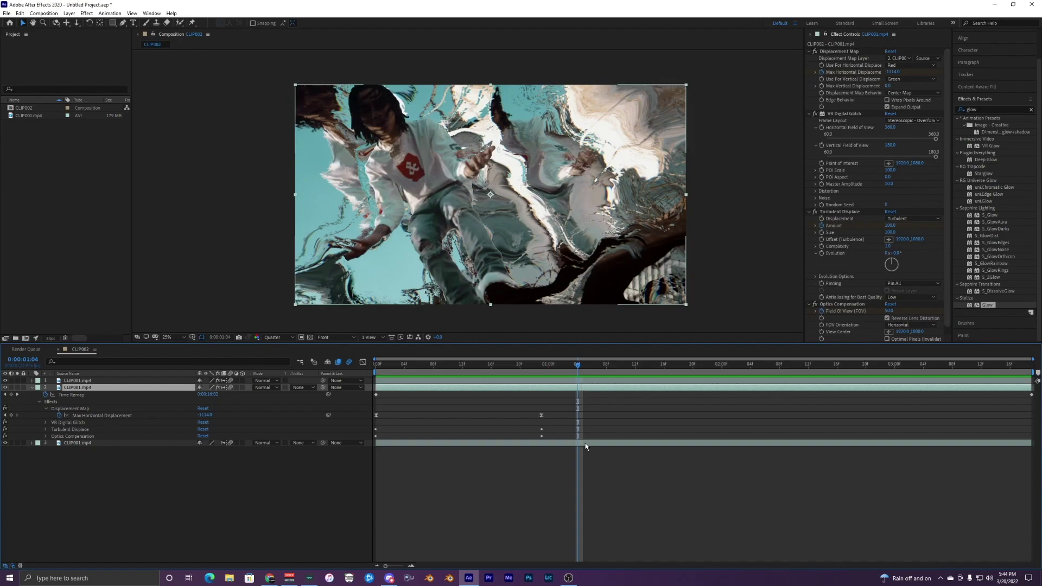
{"action": "left_click", "coordinate": [585, 443]}
{"action": "left_click", "coordinate": [580, 387]}
{"action": "left_click", "coordinate": [579, 442]}
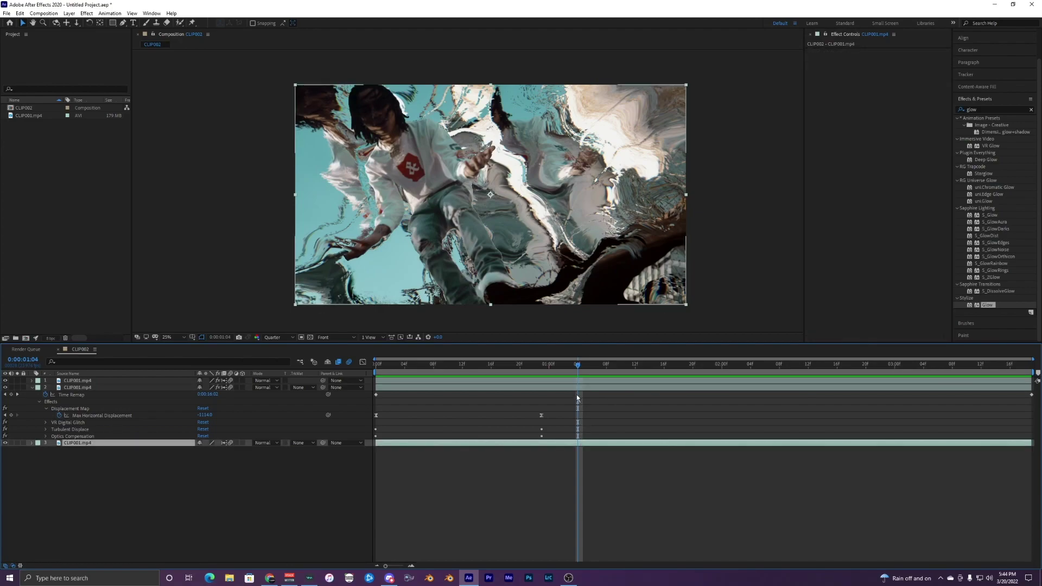
{"action": "left_click", "coordinate": [581, 384]}
{"action": "left_click", "coordinate": [581, 386]}
{"action": "left_click", "coordinate": [578, 443]}
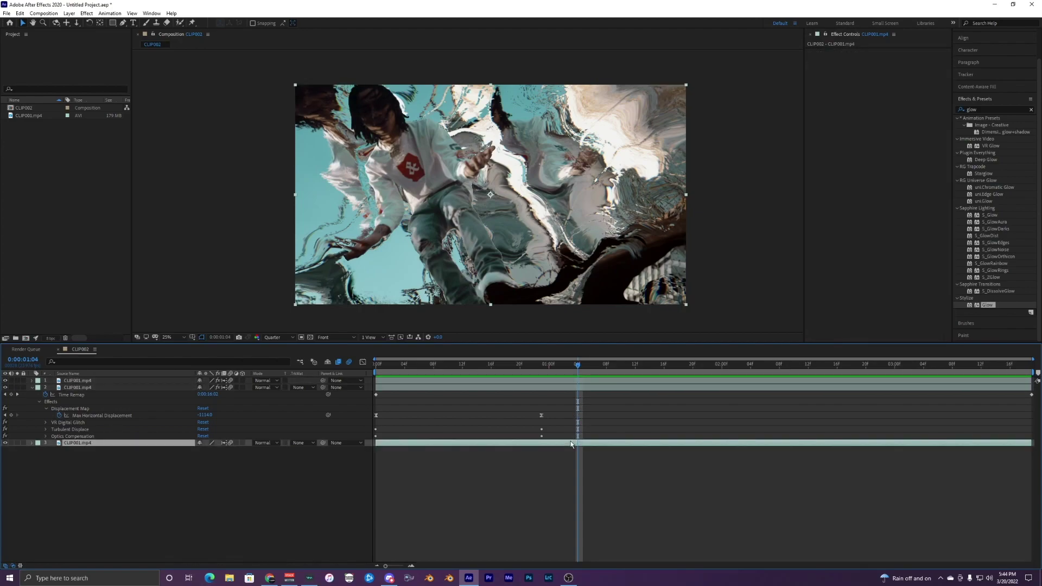
{"action": "left_click", "coordinate": [568, 386]}
{"action": "left_click", "coordinate": [569, 387]}
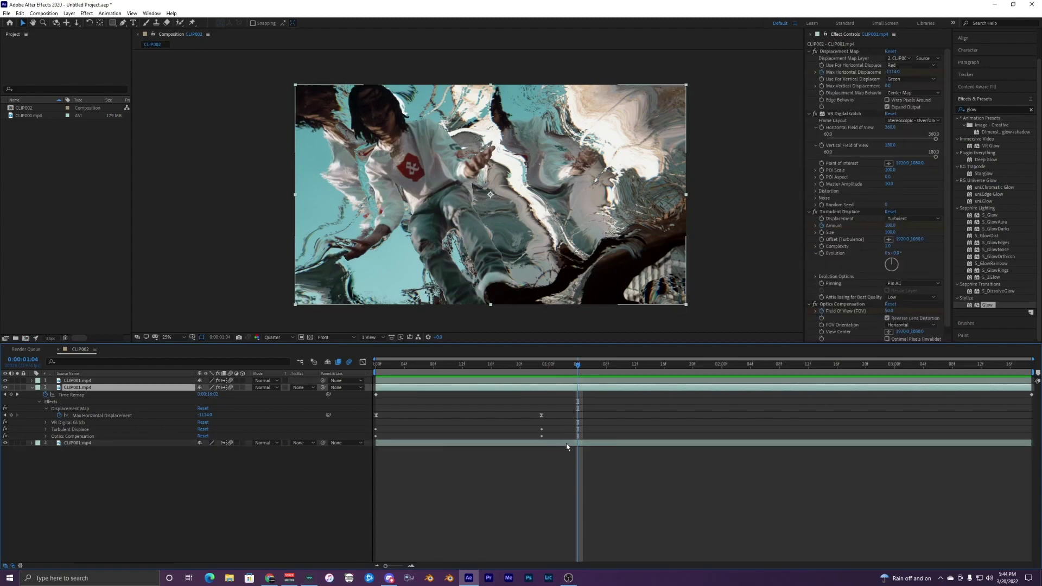
{"action": "left_click", "coordinate": [586, 443]}
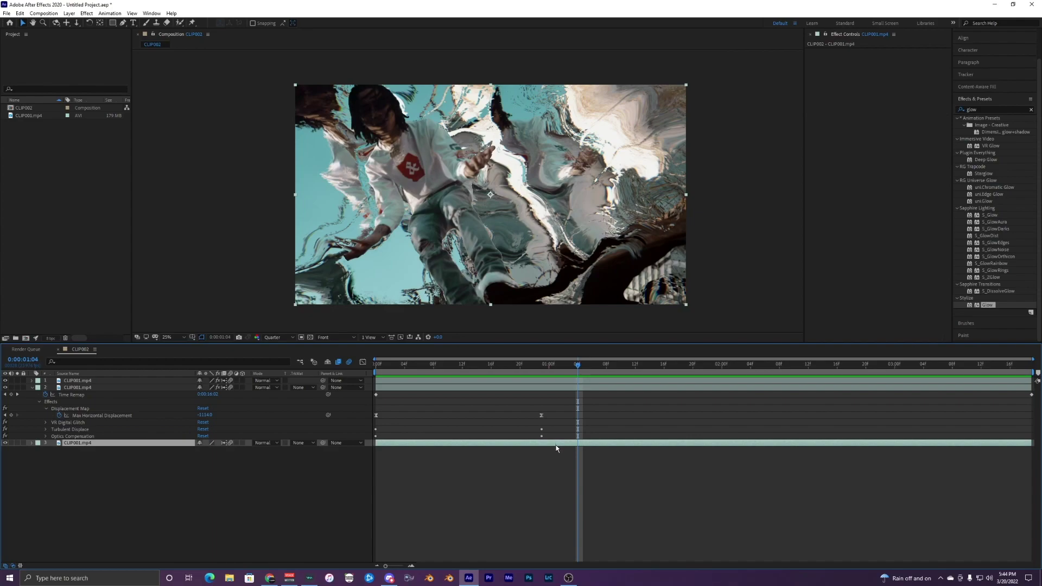
{"action": "left_click", "coordinate": [556, 469]}
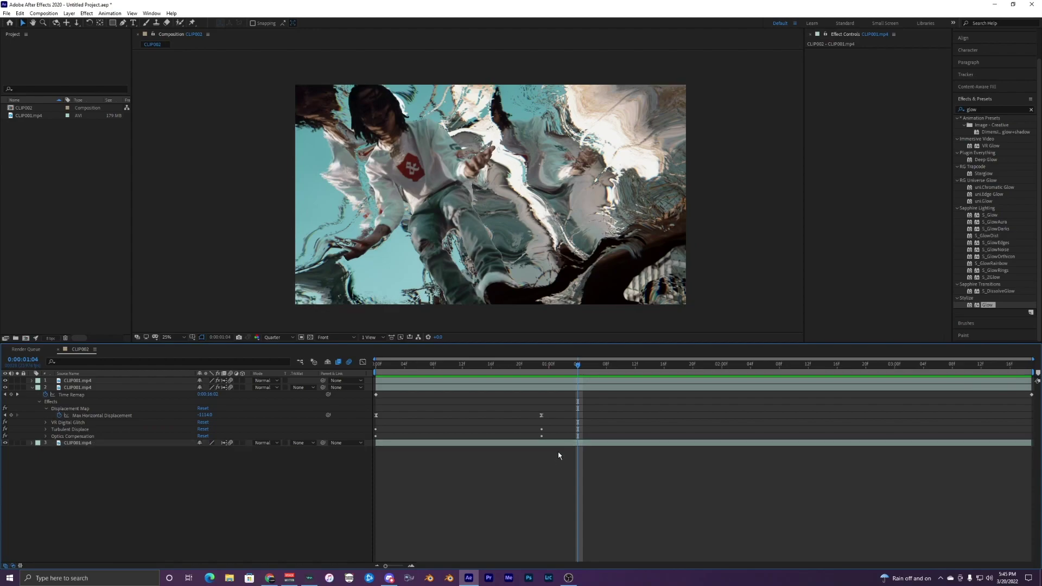
{"action": "left_click", "coordinate": [543, 387]}
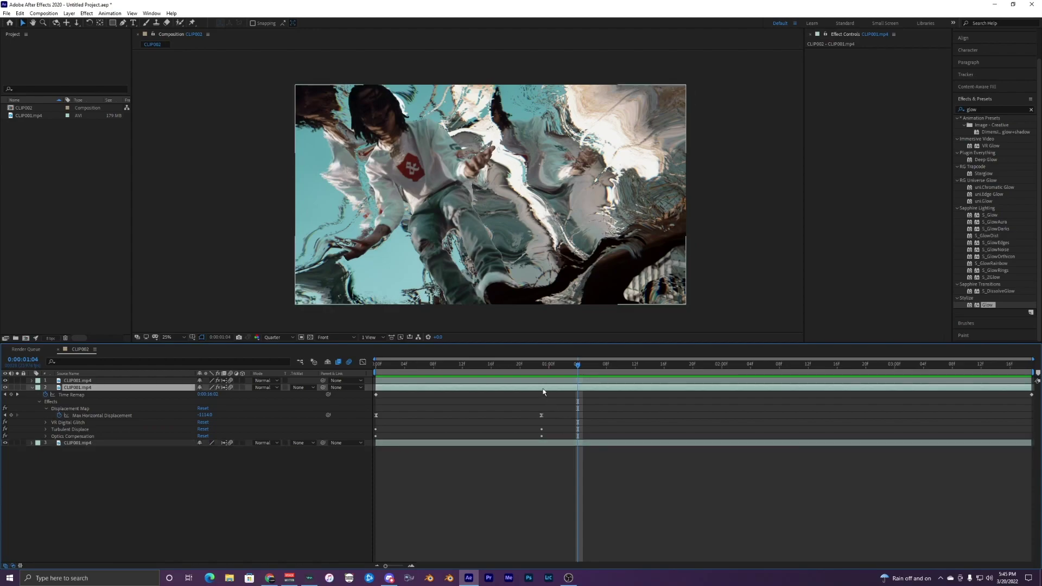
{"action": "left_click", "coordinate": [580, 466]}
{"action": "left_click", "coordinate": [576, 443]}
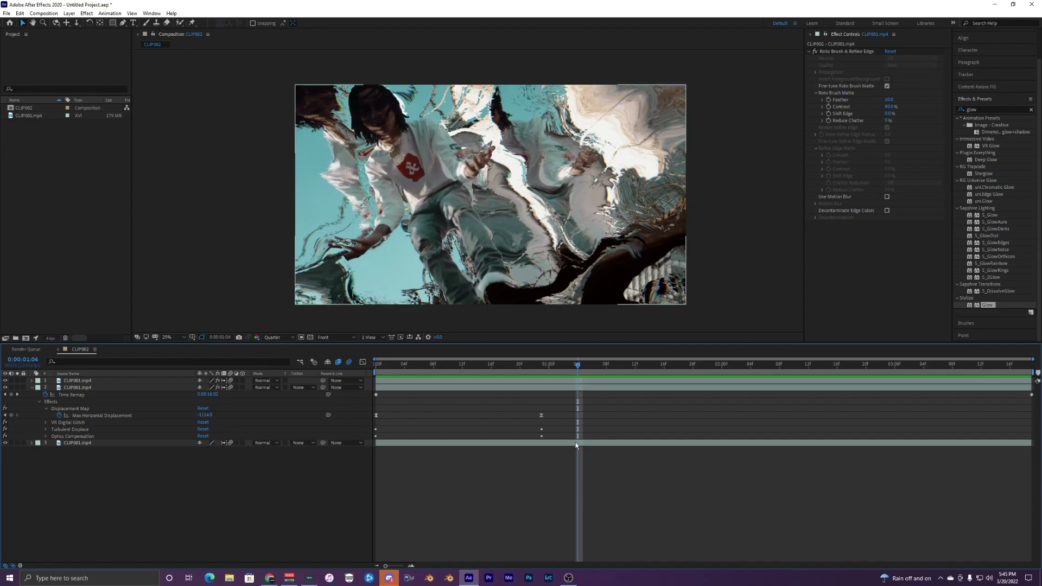